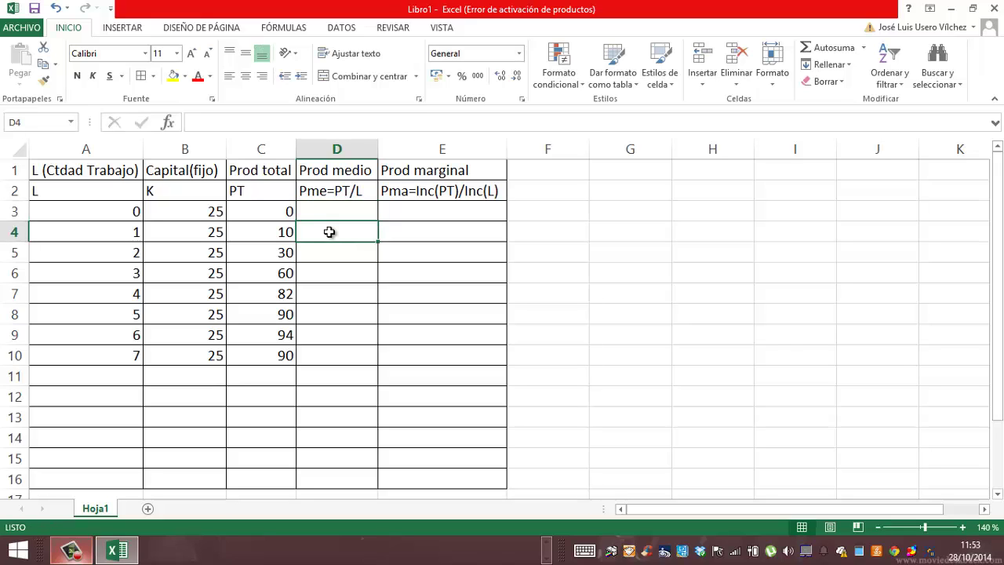
- Calculate the average product in D4 with the formula =C4/A4 and fill it down to D10
type("=")
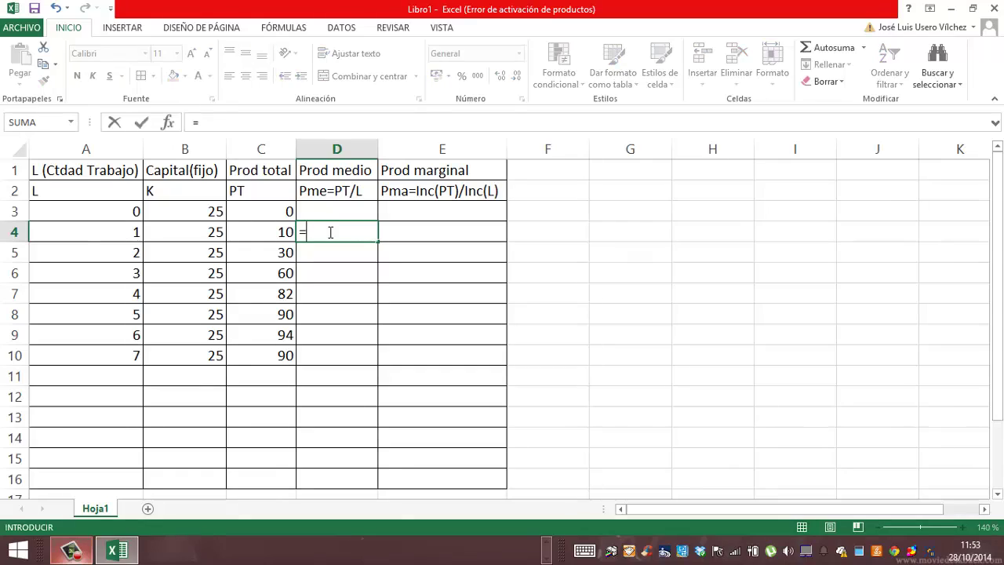
left_click(278, 234)
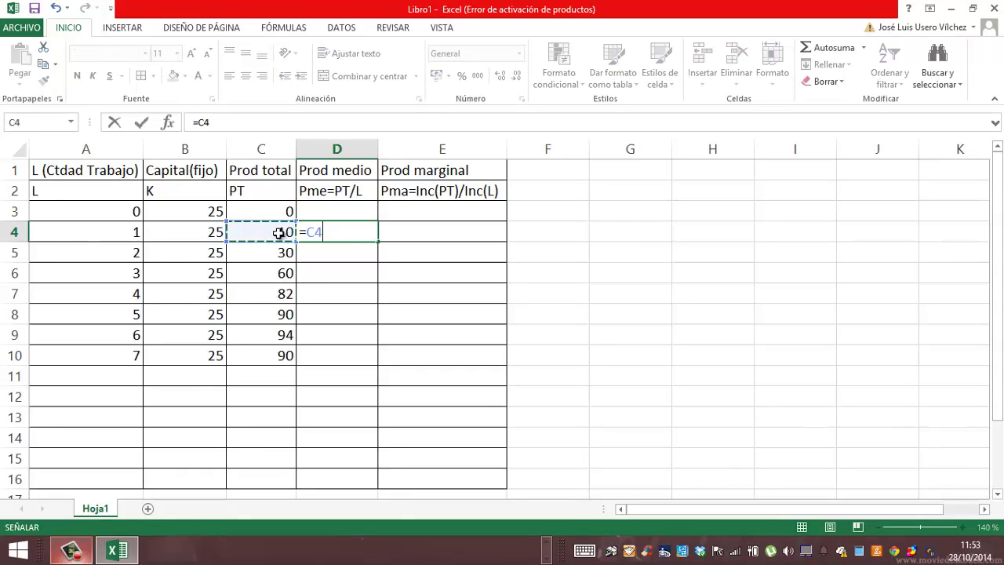
type("/")
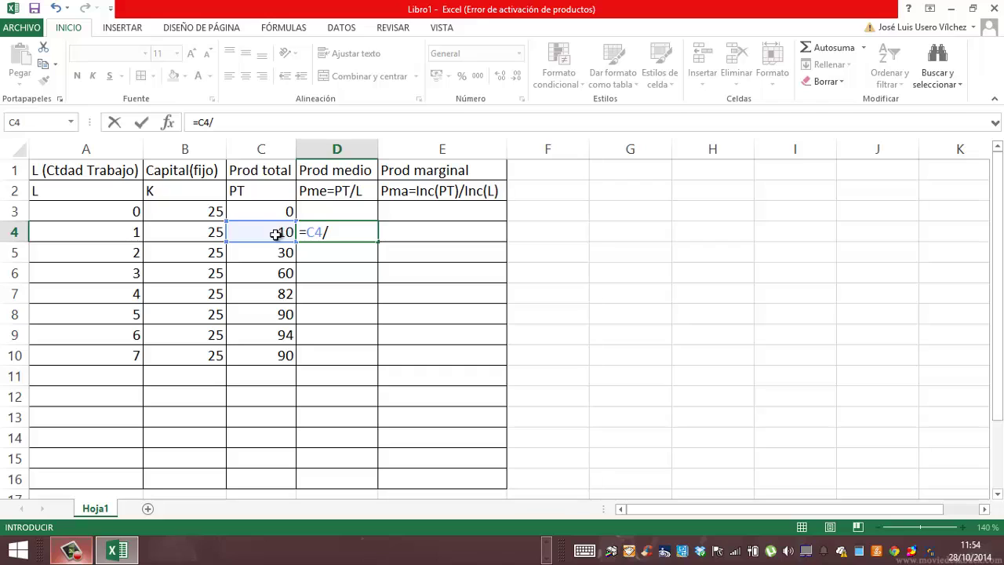
left_click(109, 229)
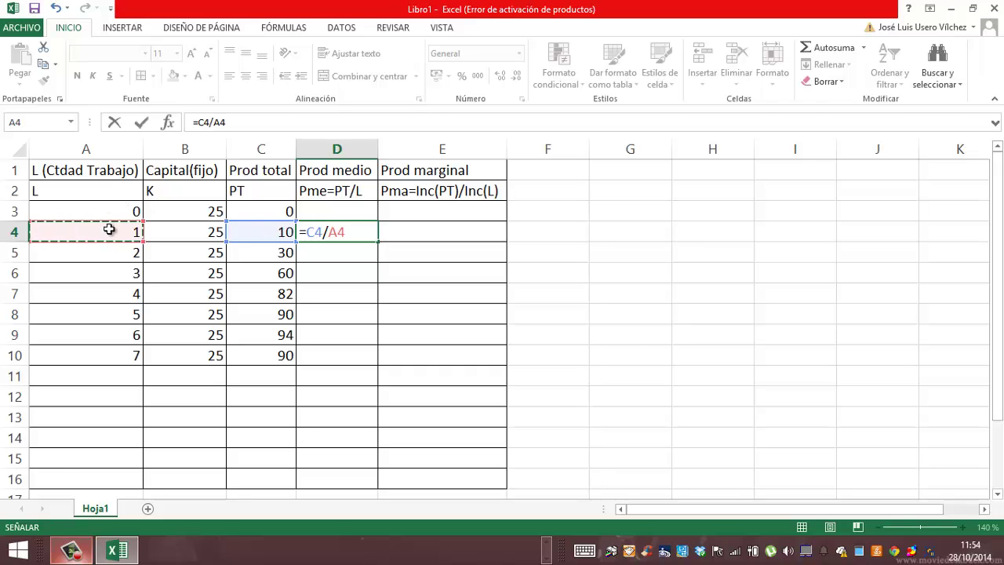
key("Return")
key("Up")
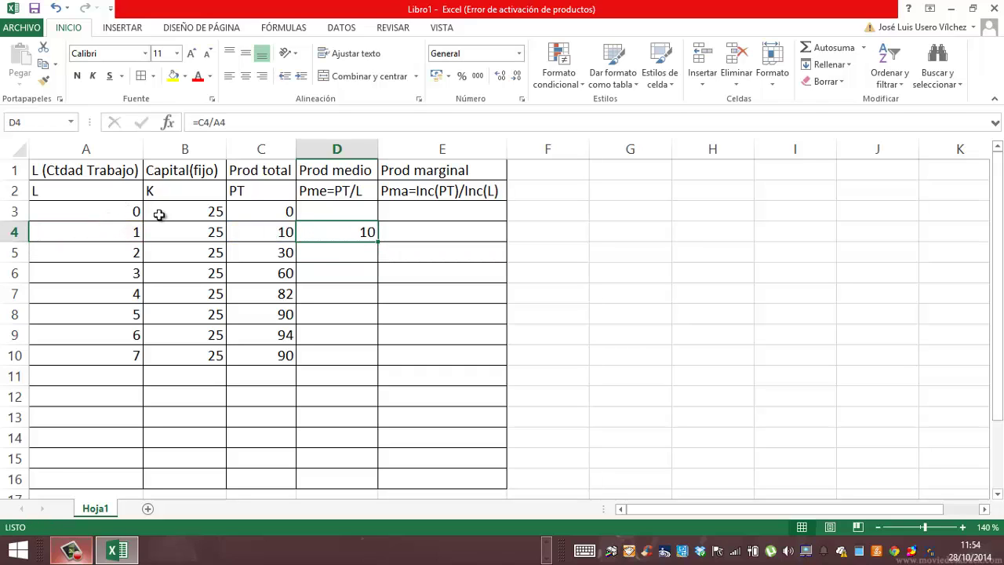
left_click_drag(379, 242, 366, 369)
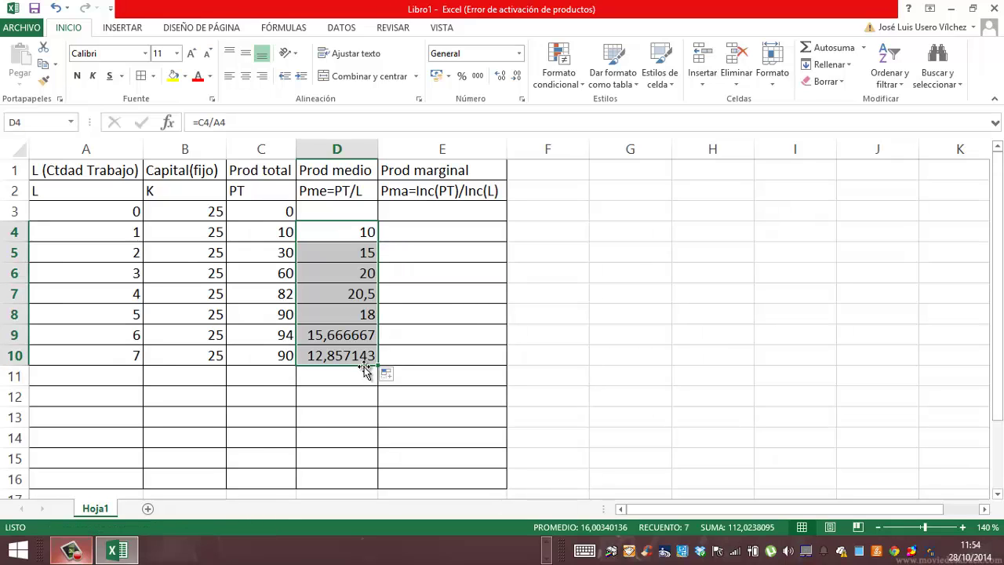
- Format the average product values in D4:D10 to show two decimal places
left_click(501, 75)
left_click(518, 76)
left_click(518, 76)
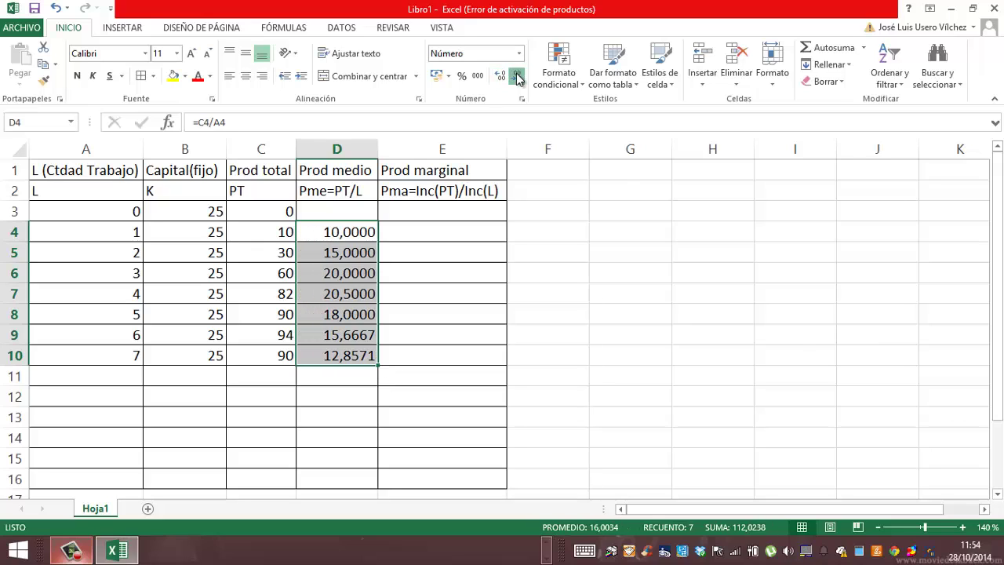
left_click(518, 76)
left_click(518, 76)
left_click(518, 76)
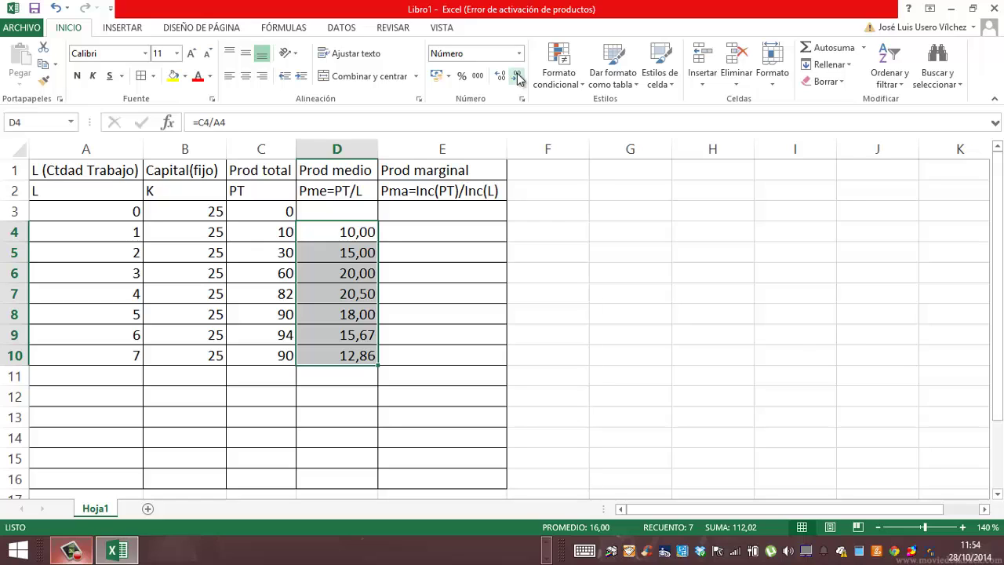
- Calculate the marginal product in E4 with the formula =(C4-C3)/(A4-A3) and fill it down to E10
left_click(422, 234)
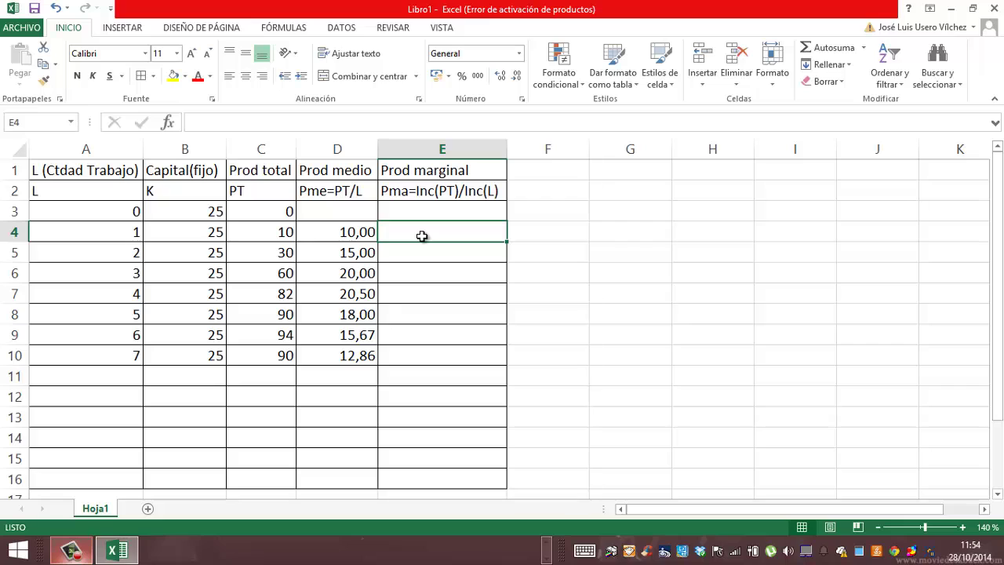
type("=")
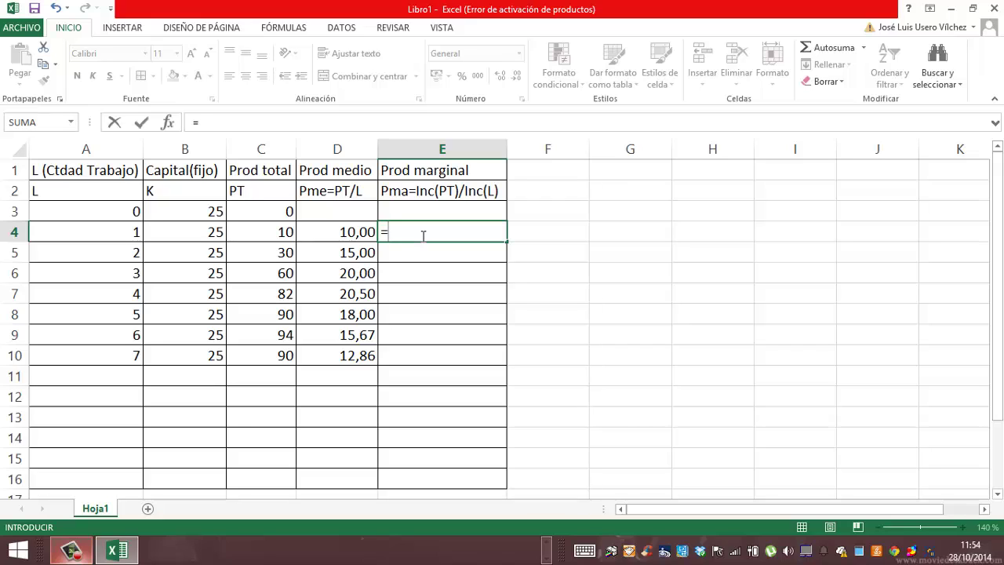
type("(")
left_click(267, 232)
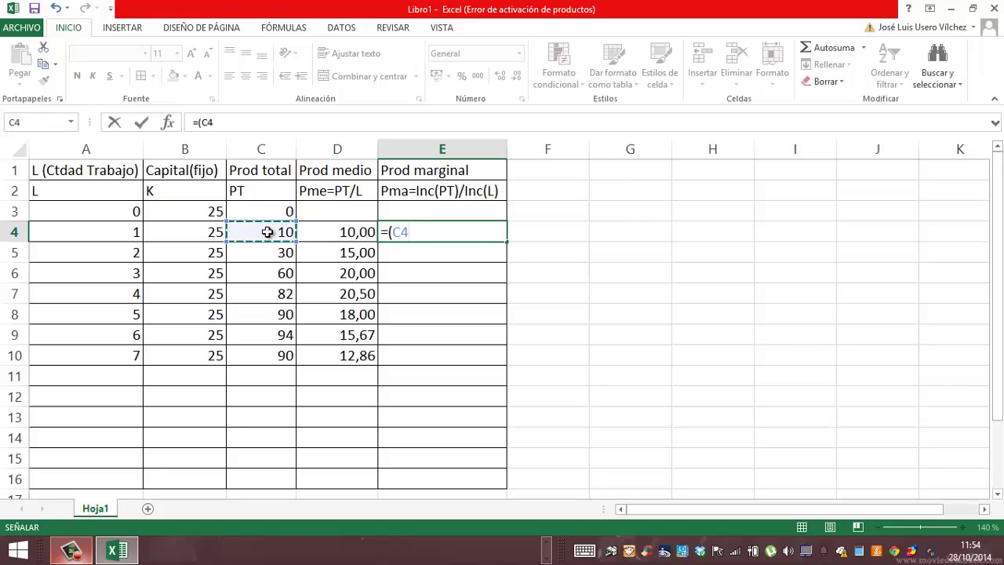
type("-")
left_click(263, 215)
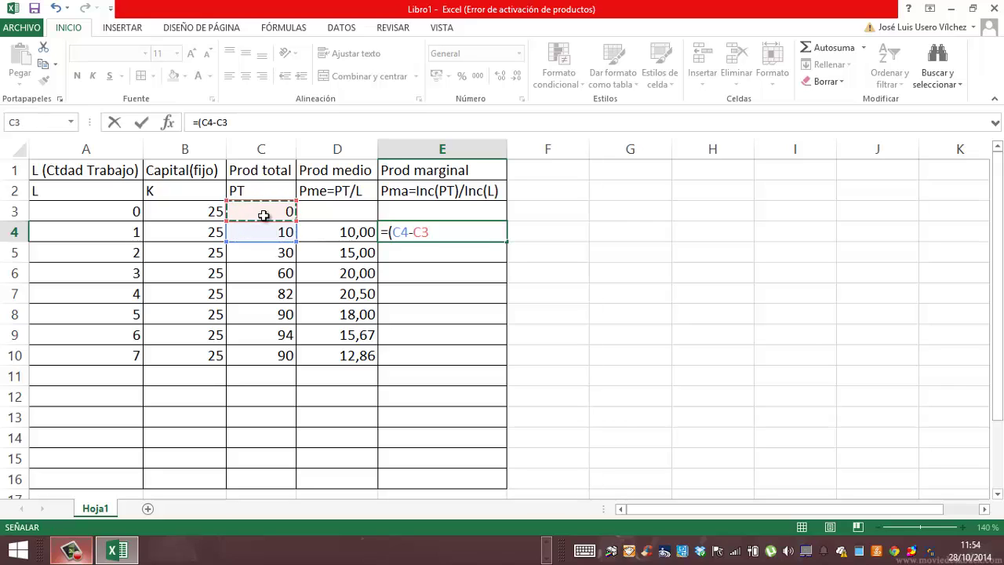
type(")/(")
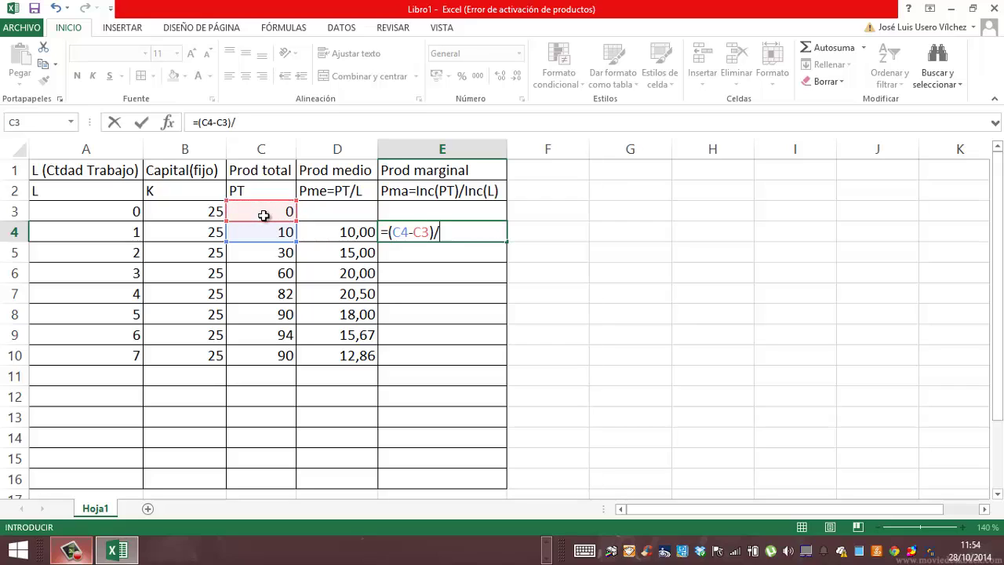
left_click(313, 229)
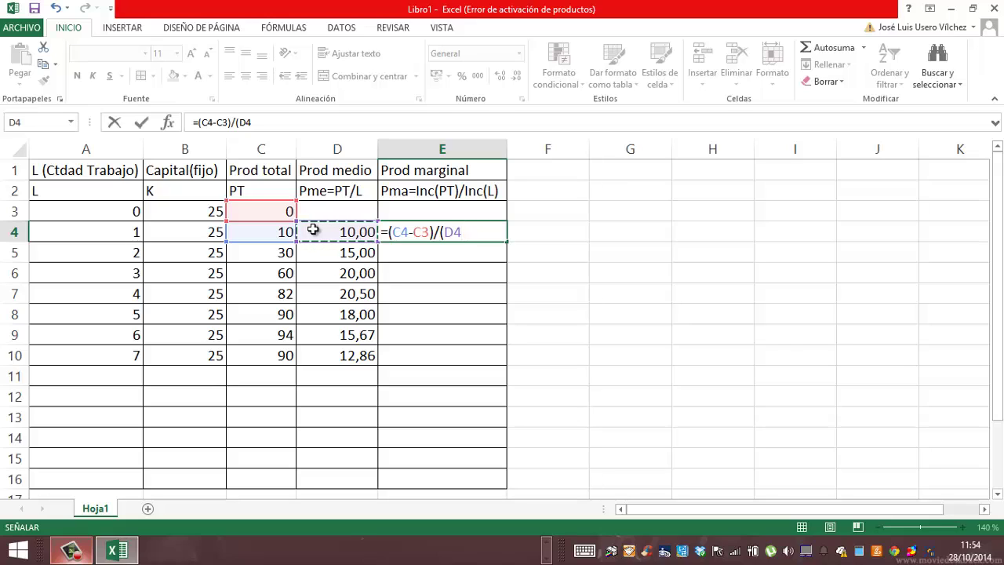
key("BackSpace")
key("BackSpace")
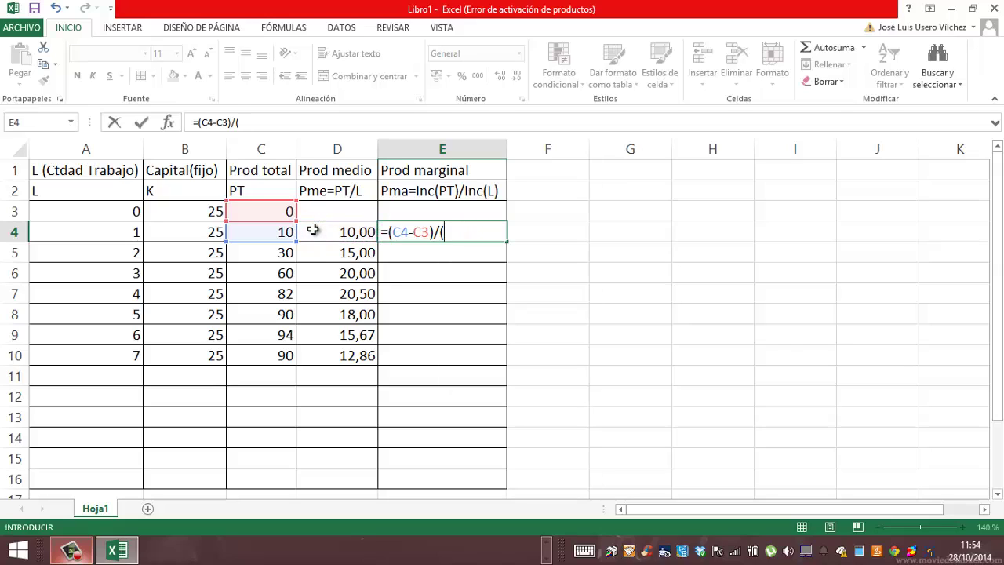
left_click(95, 232)
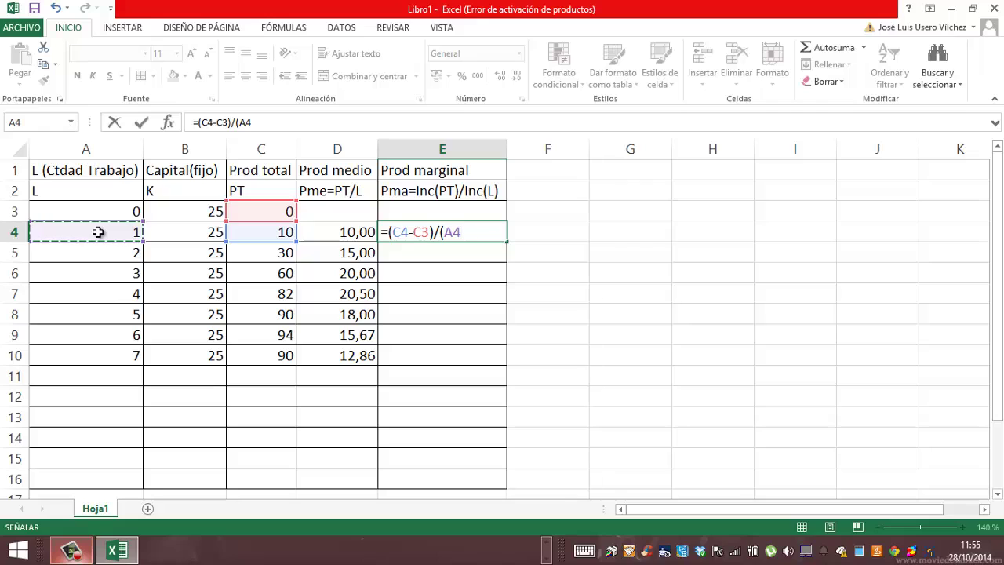
type("-")
left_click(76, 211)
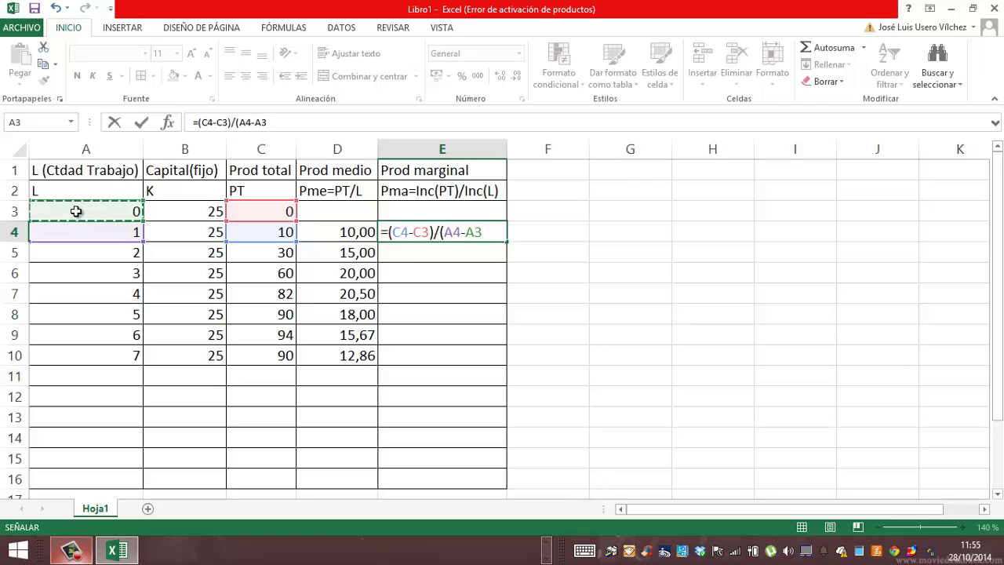
type(")")
key("Return")
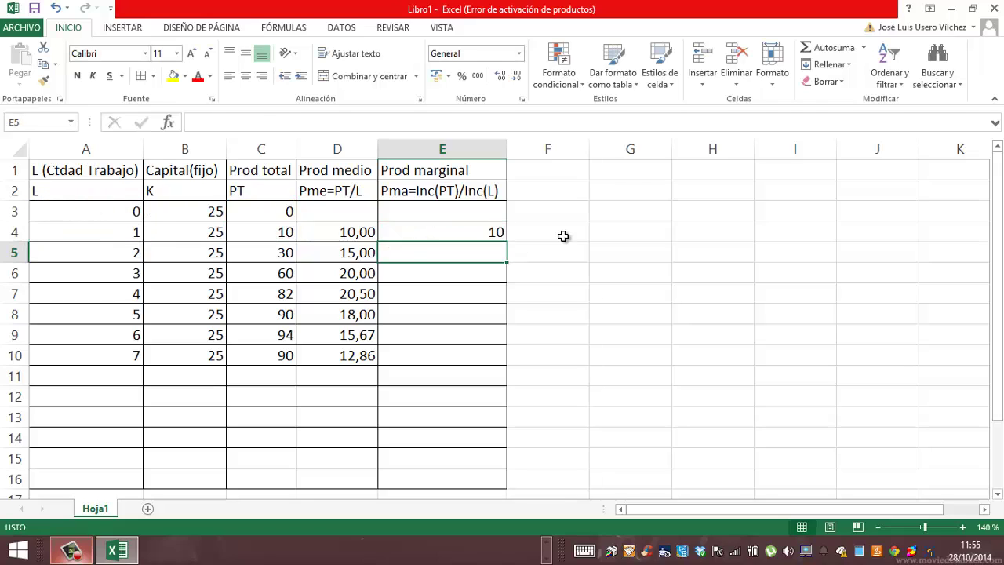
left_click(496, 232)
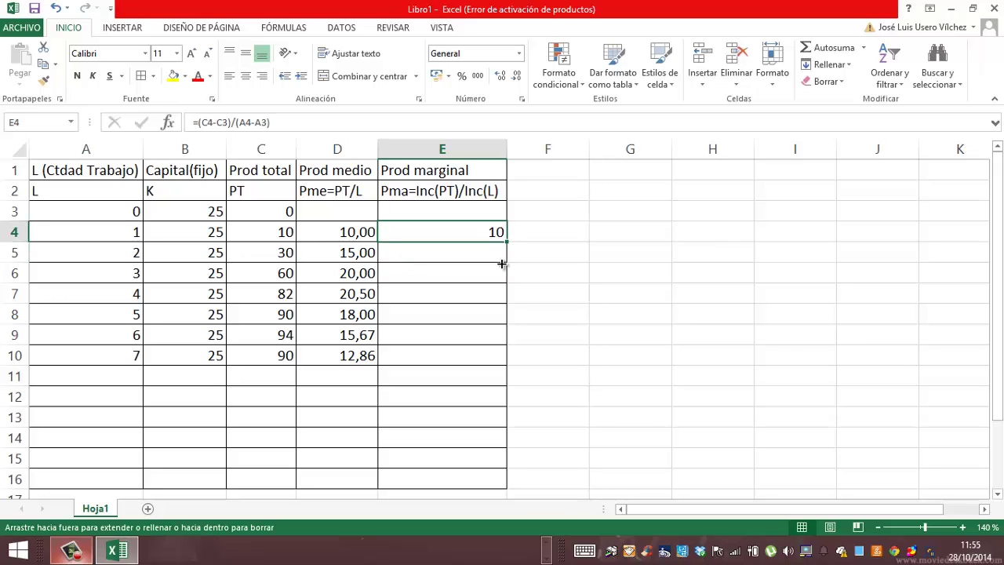
left_click_drag(502, 264, 486, 360)
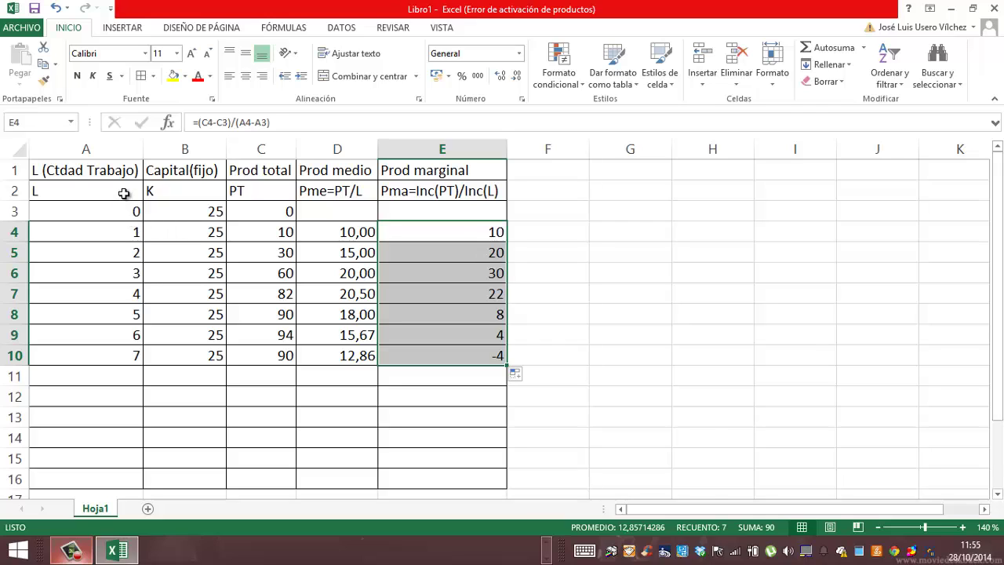
left_click_drag(124, 194, 121, 350)
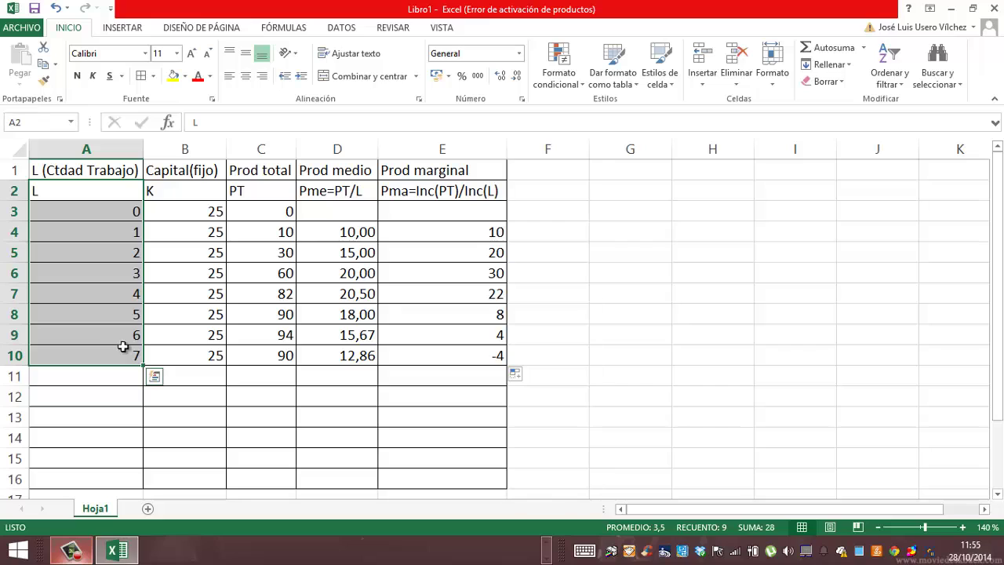
key("alt+shift+F10")
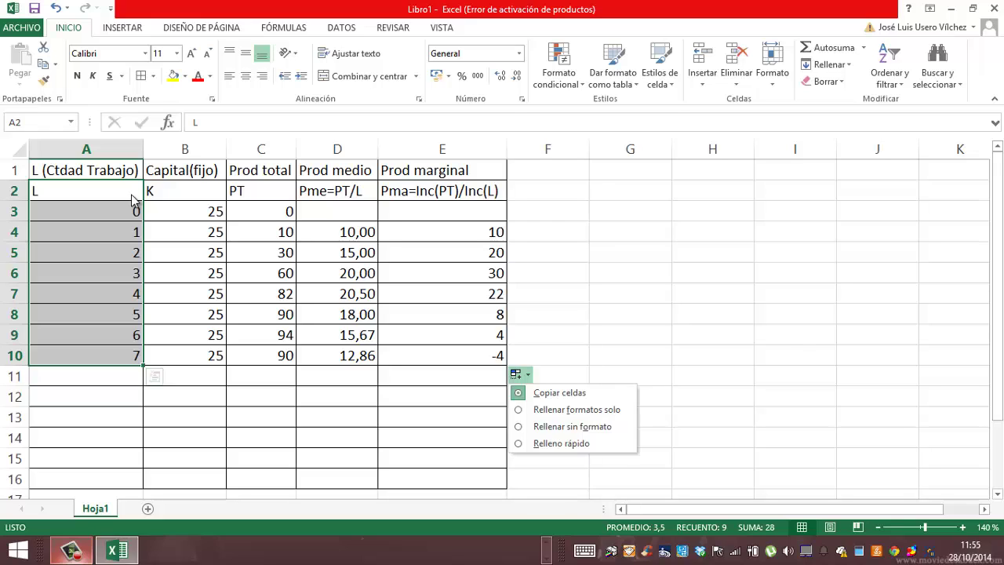
left_click(267, 212)
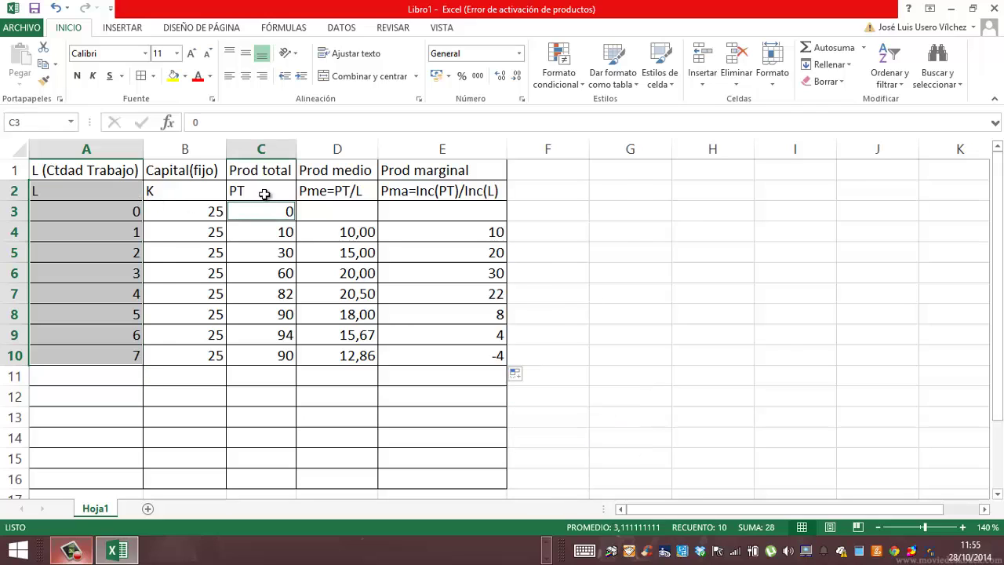
left_click(268, 193)
- Insert a basic 2D line chart from the L data in A2:A10 and the PT data in C2:C10
left_click_drag(117, 195, 97, 350)
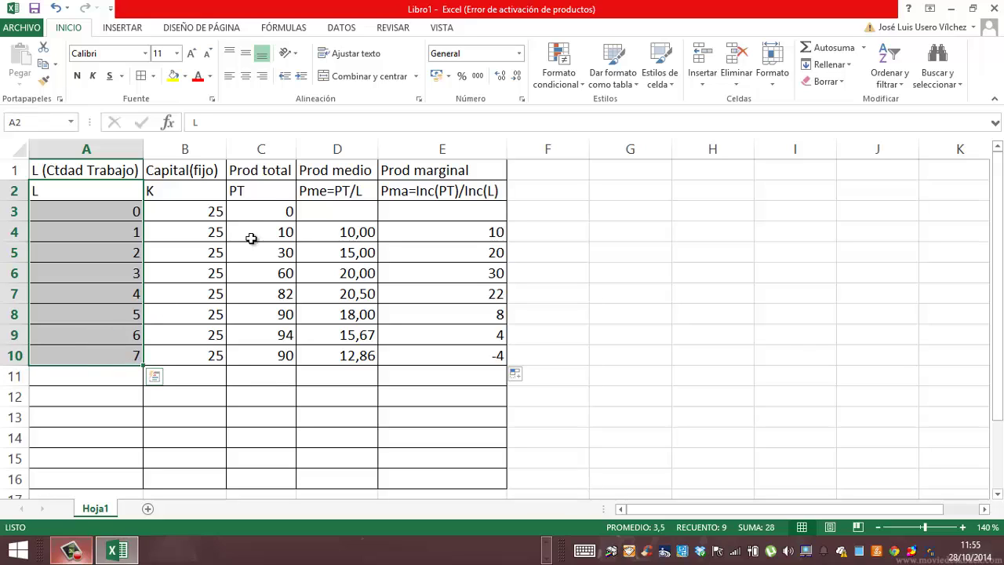
left_click_drag(265, 196, 256, 354)
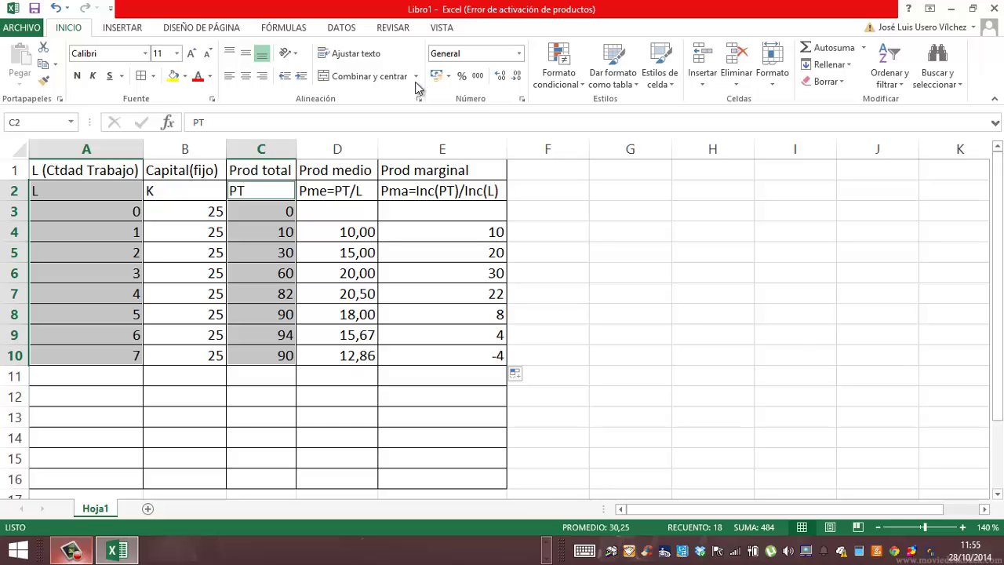
left_click(137, 30)
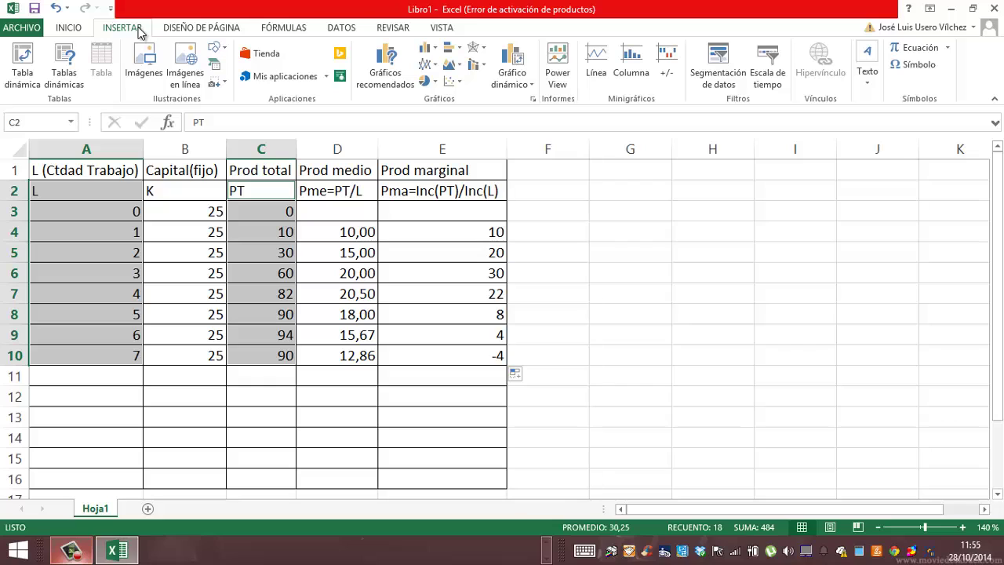
left_click(428, 66)
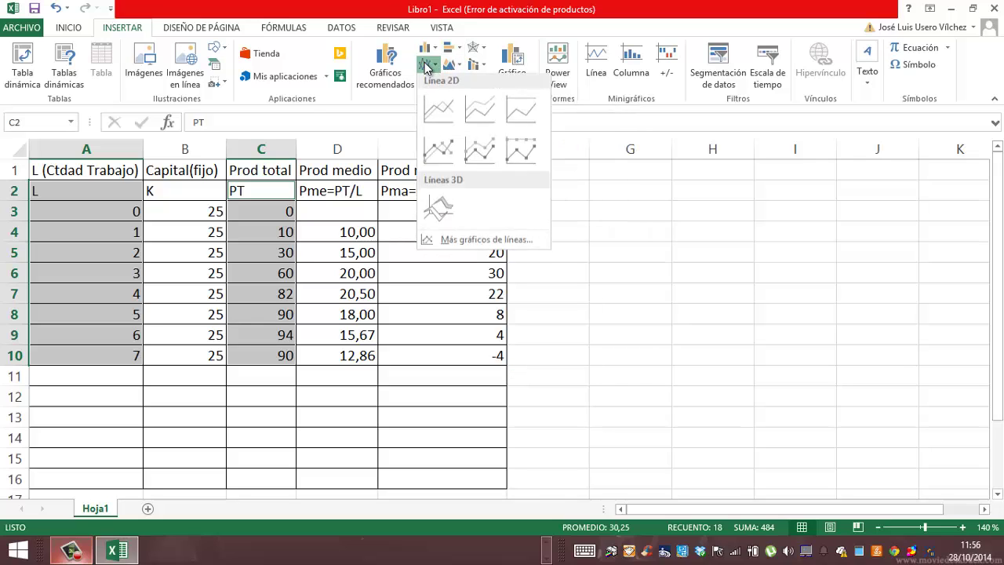
left_click(447, 107)
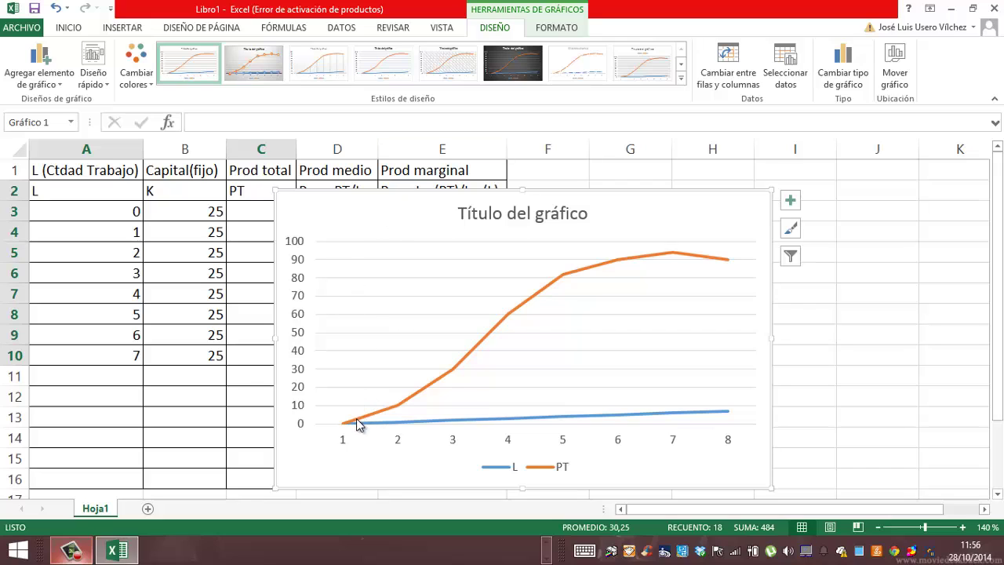
- Shrink the line chart and place it beside the table, over about columns F to J and rows 1 to 11
mouse_move(499, 332)
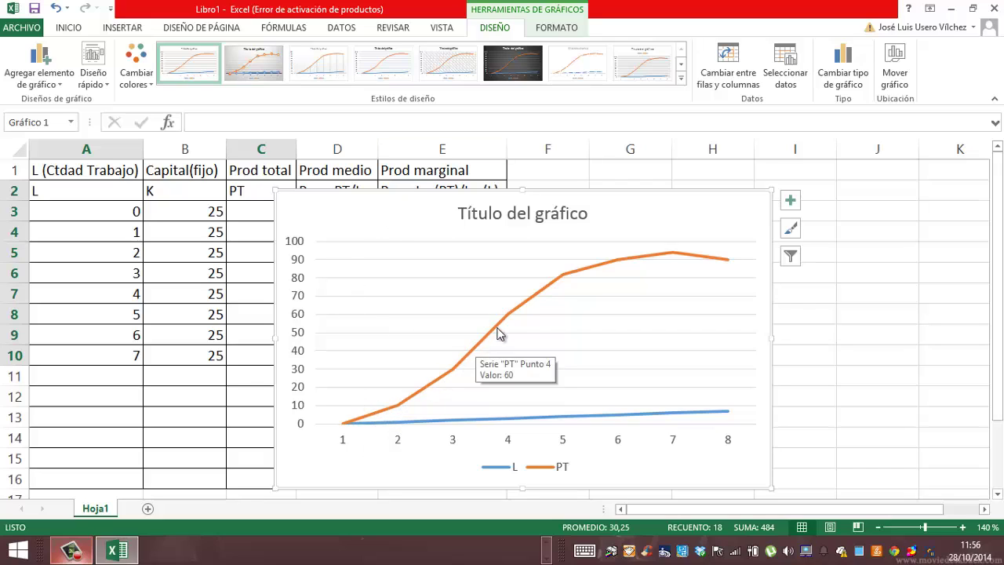
mouse_move(616, 261)
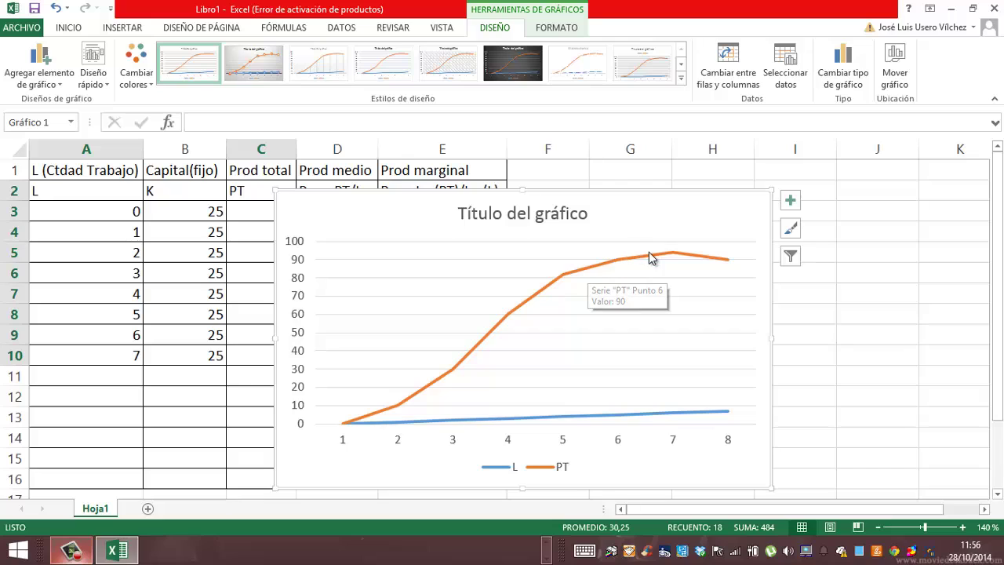
mouse_move(728, 263)
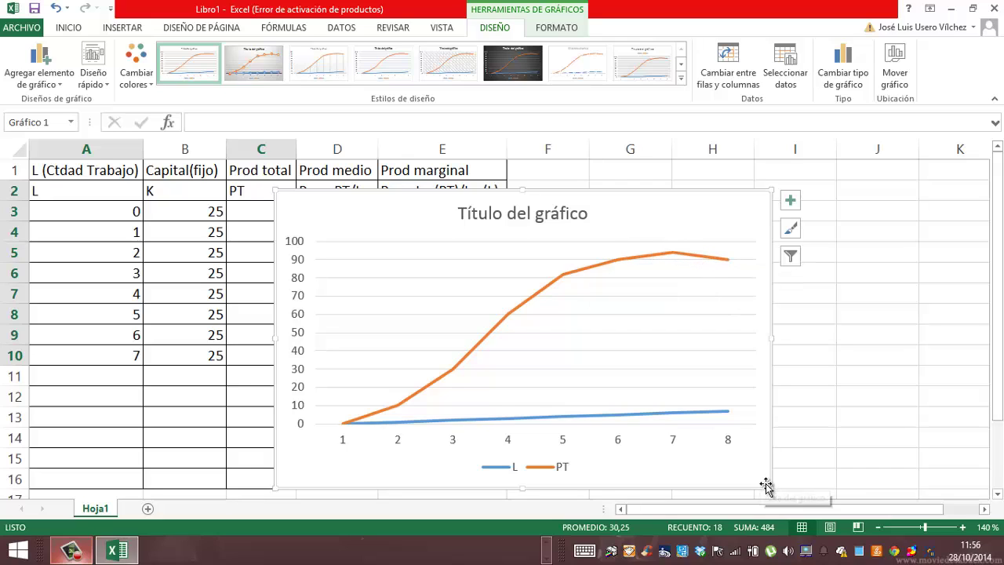
left_click_drag(768, 486, 528, 309)
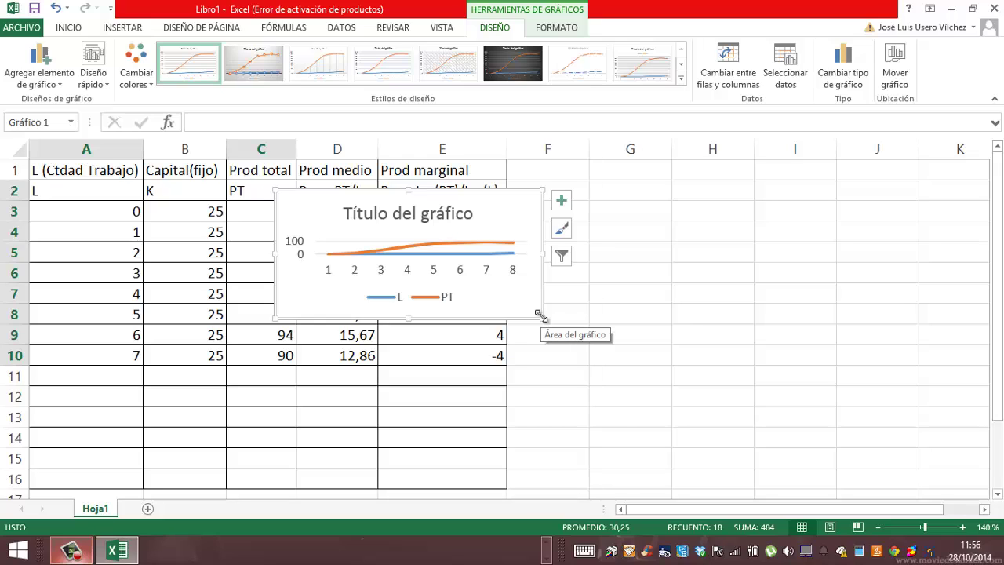
left_click_drag(541, 316, 837, 354)
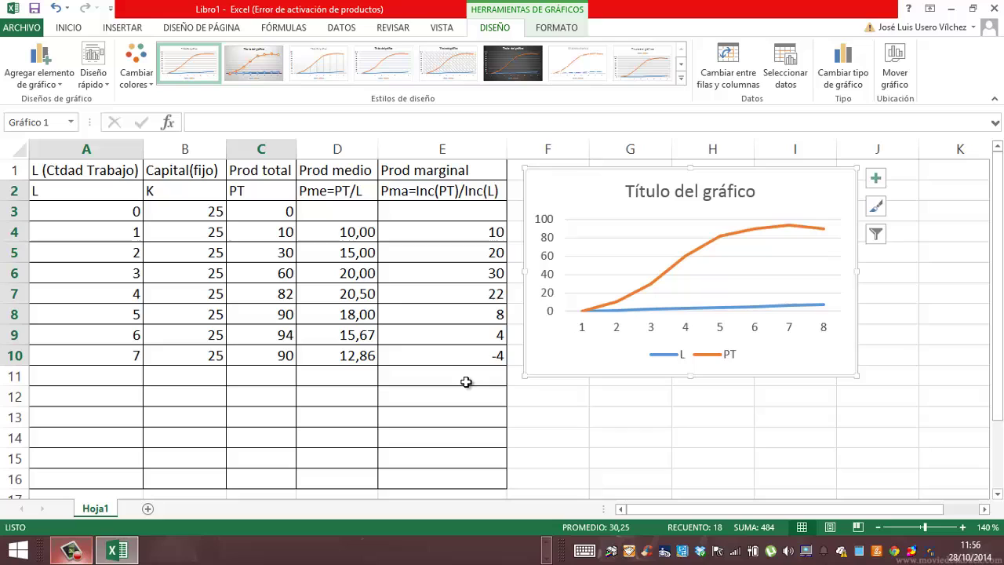
left_click(389, 340)
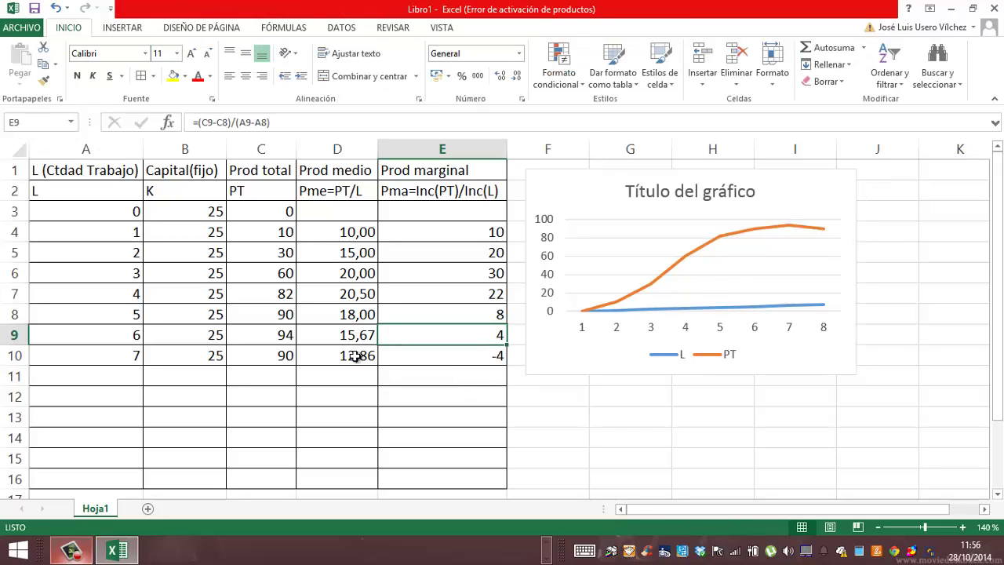
left_click(356, 355)
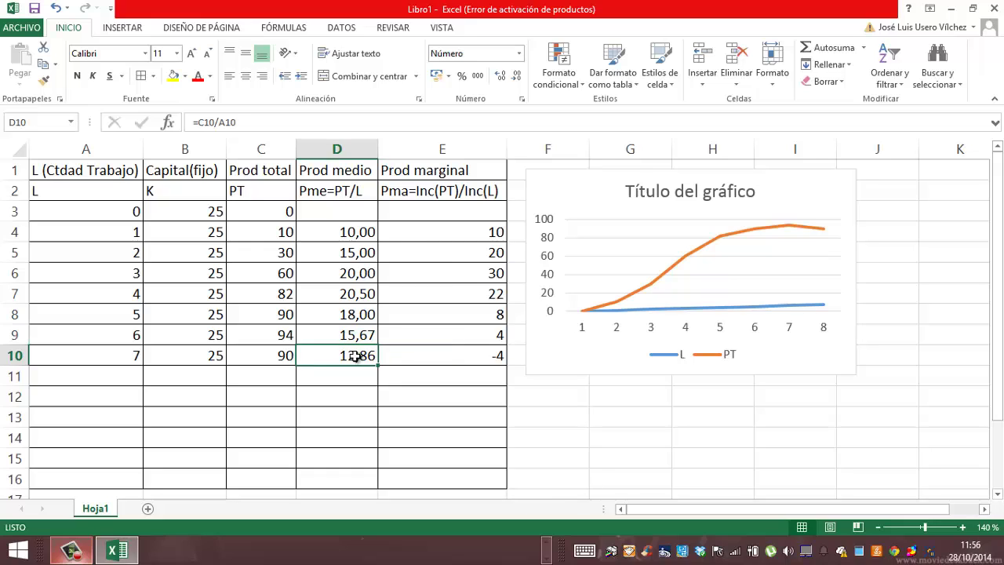
left_click(356, 314)
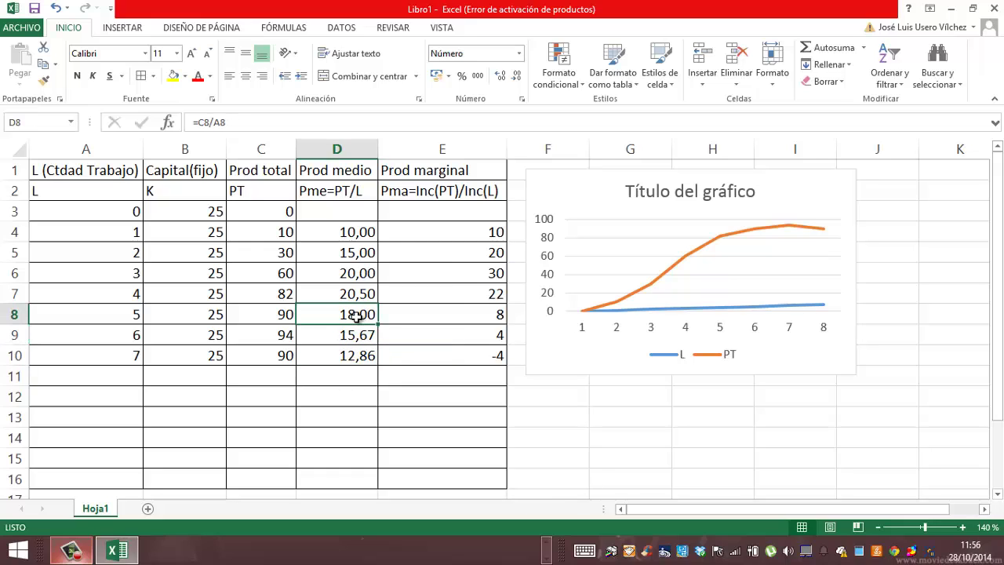
left_click(359, 293)
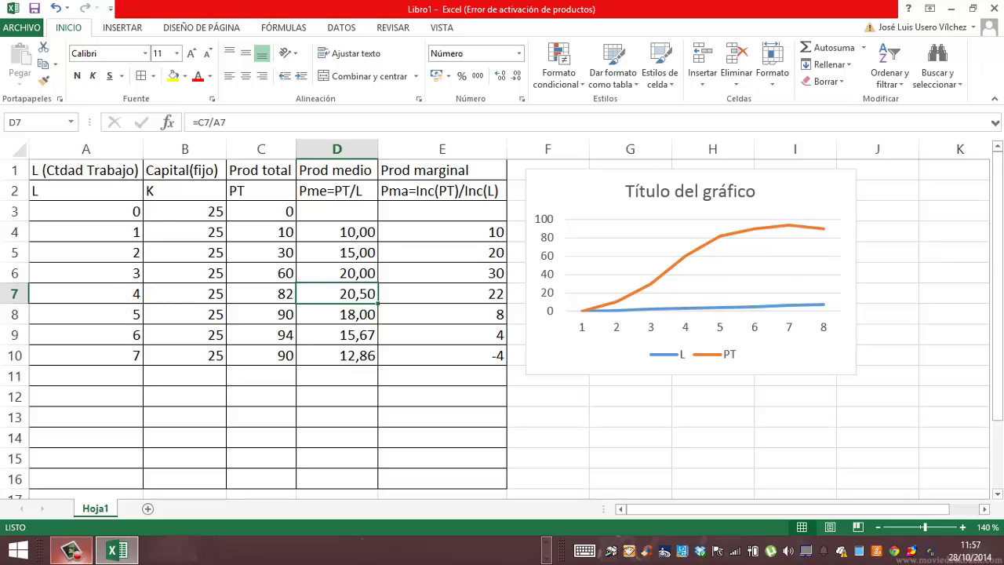
left_click_drag(998, 250, 997, 373)
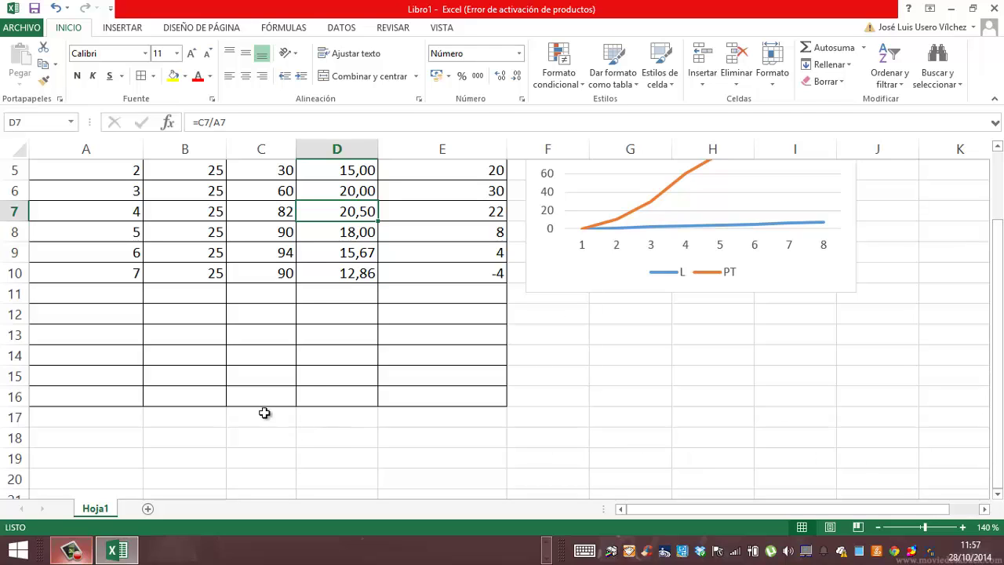
scroll(1001, 209, "up", 2)
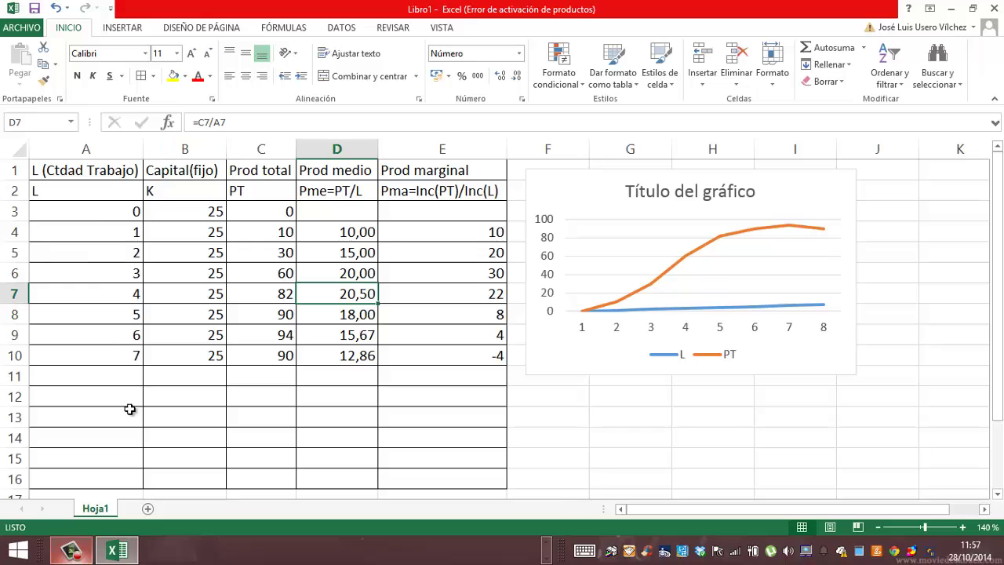
- Create a copy of the sheet Hoja1 and place it at the end of the same workbook
right_click(93, 508)
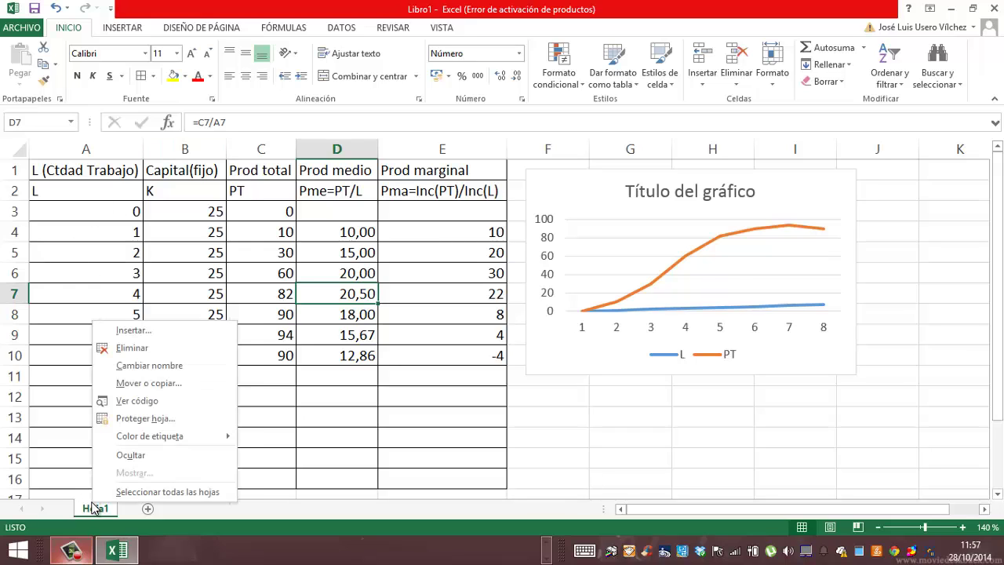
left_click(144, 383)
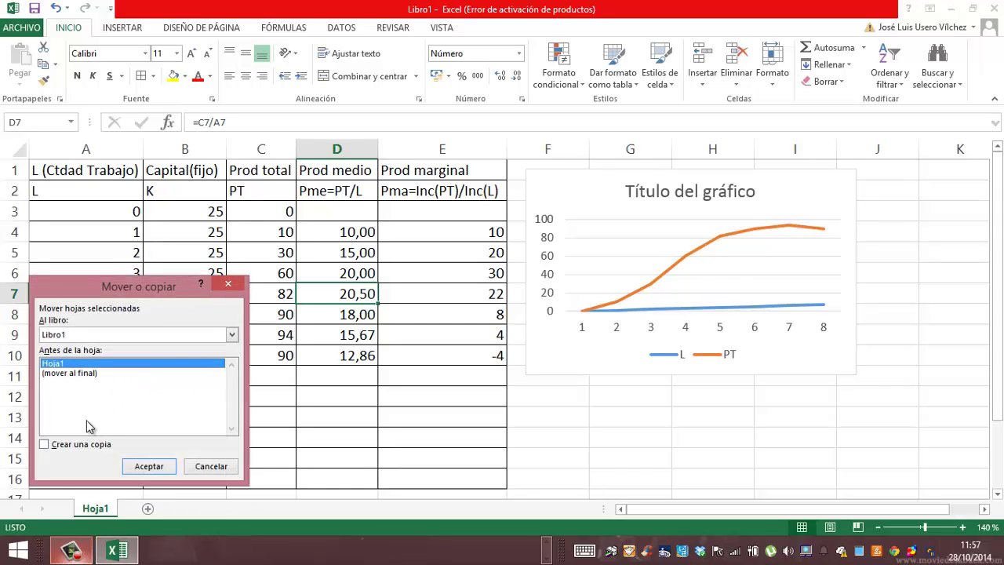
left_click(76, 445)
left_click(81, 375)
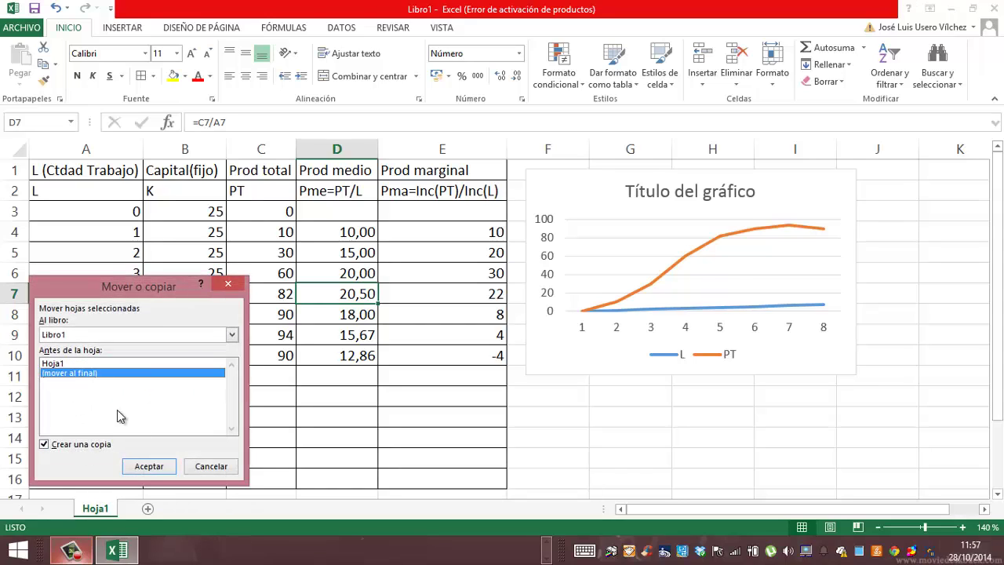
left_click(149, 467)
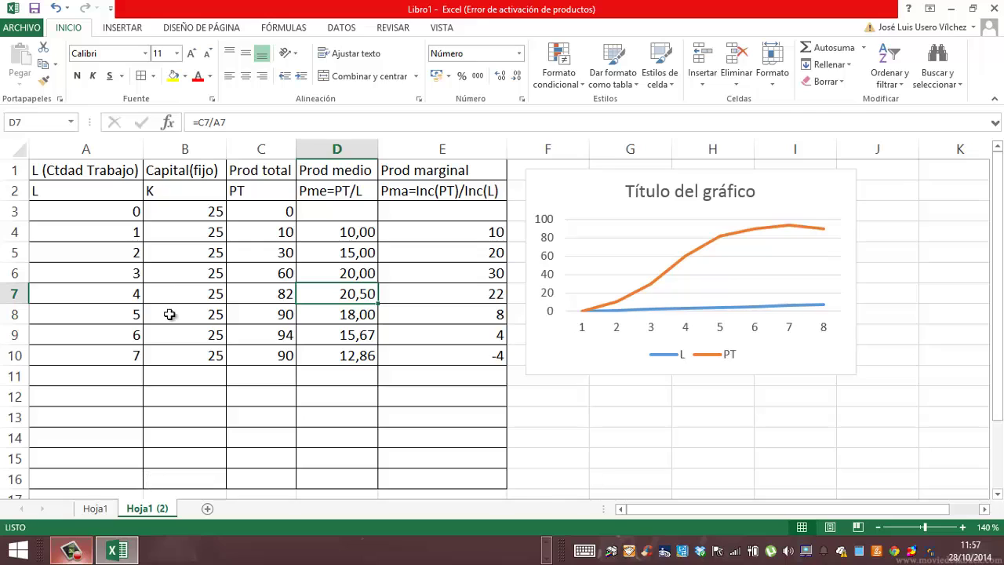
- Delete row 10, the row for 7 units of labour, from the copied sheet
left_click(137, 210)
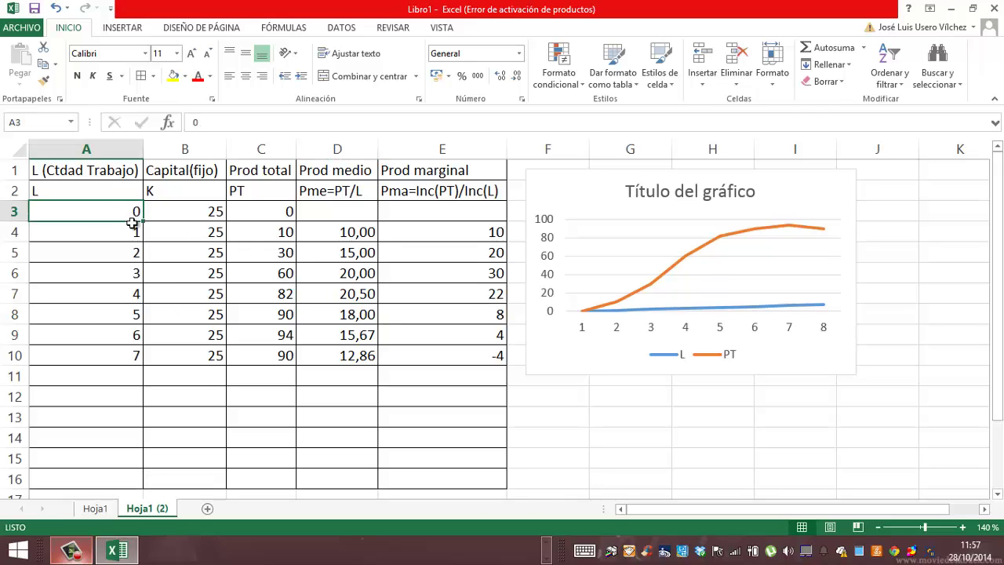
left_click(16, 355)
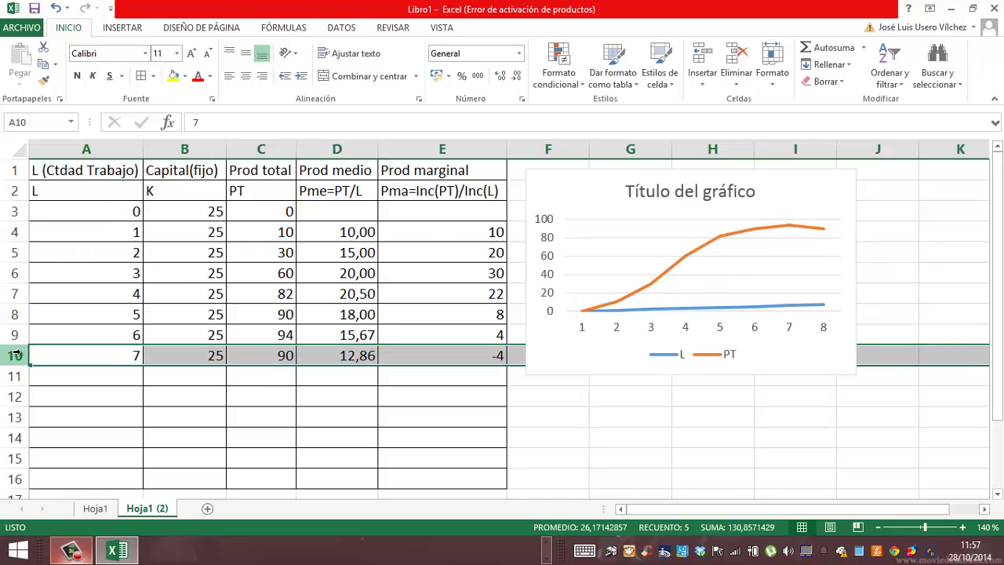
right_click(16, 355)
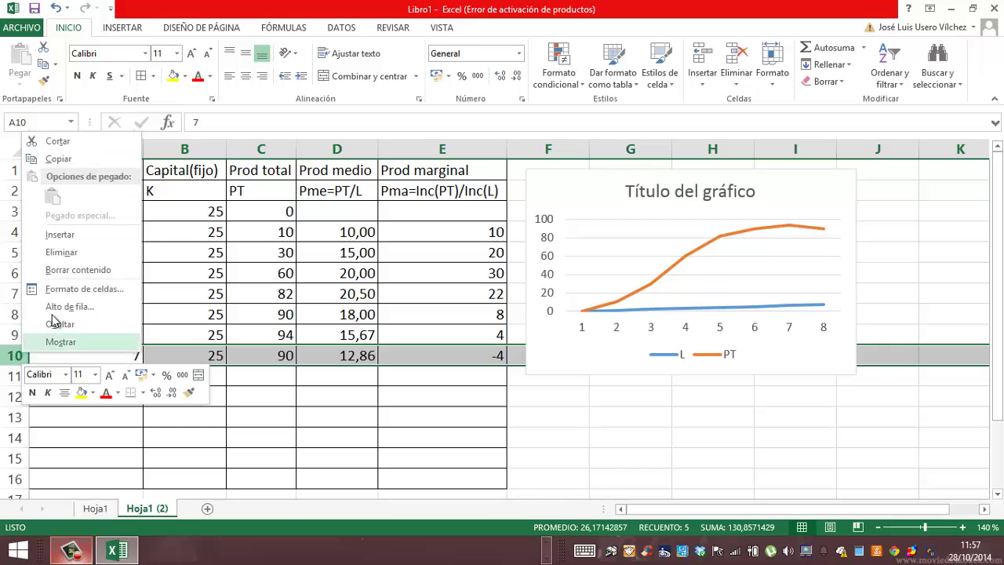
left_click(74, 252)
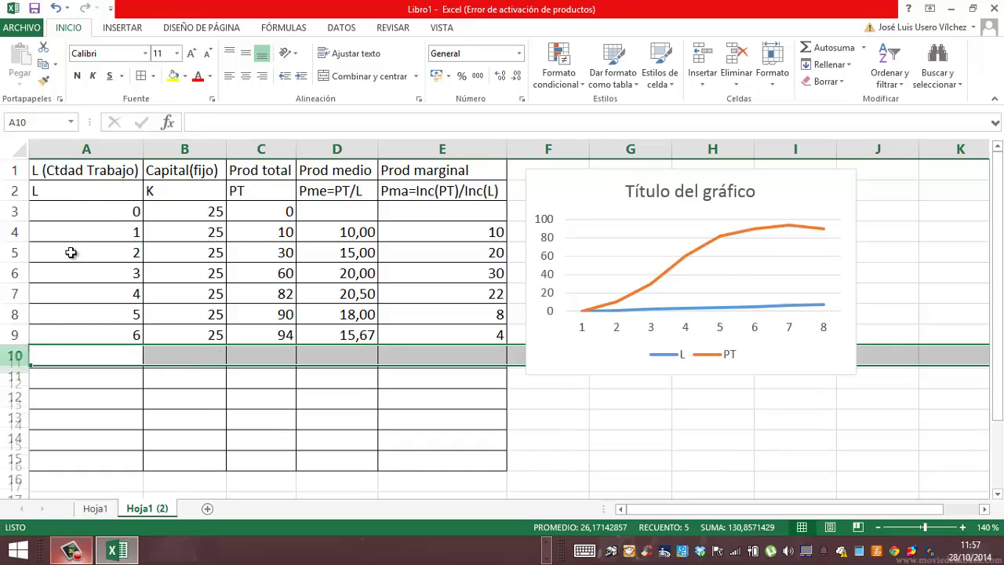
- Clear the fixed capital values in B3:B9 of the copied sheet
left_click(200, 214)
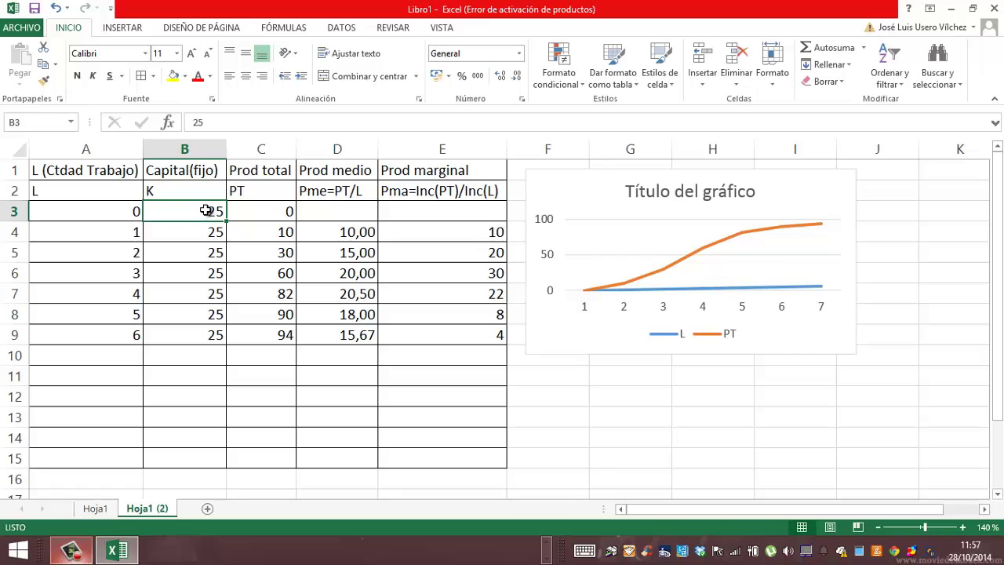
left_click_drag(205, 211, 182, 331)
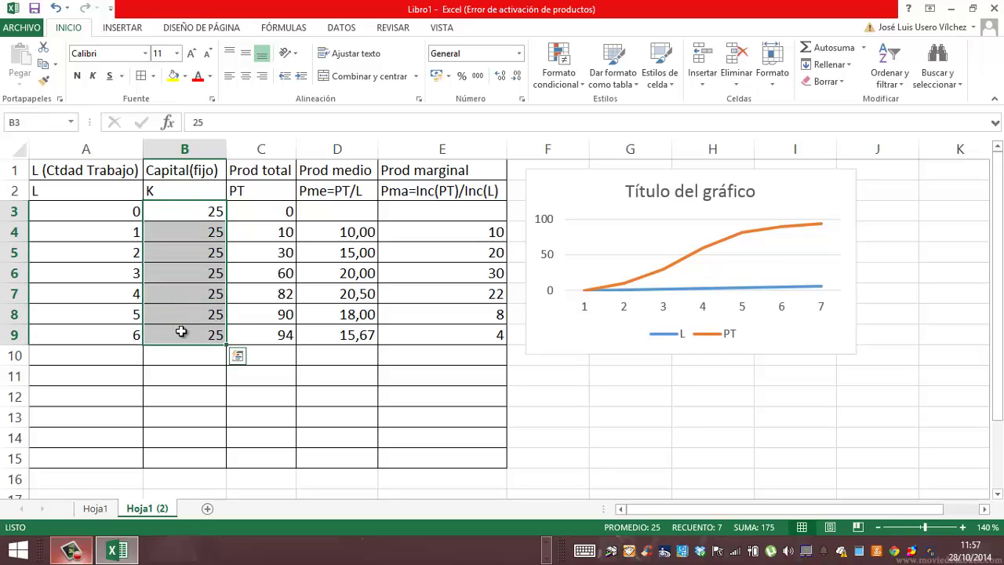
key("Delete")
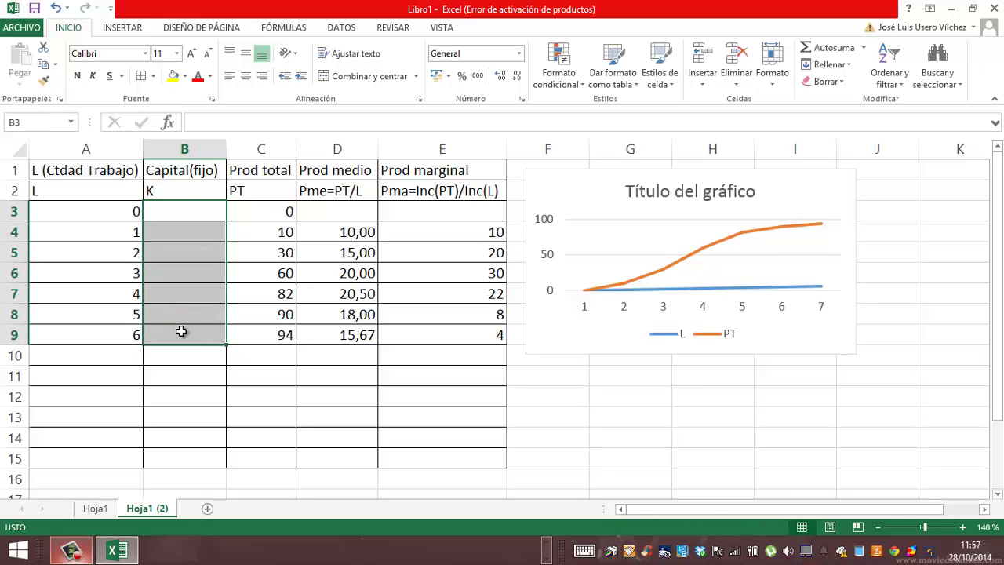
- Replace the total product values in C4:C9 with 5, 12, 18, 23, 26 and 27
left_click(281, 233)
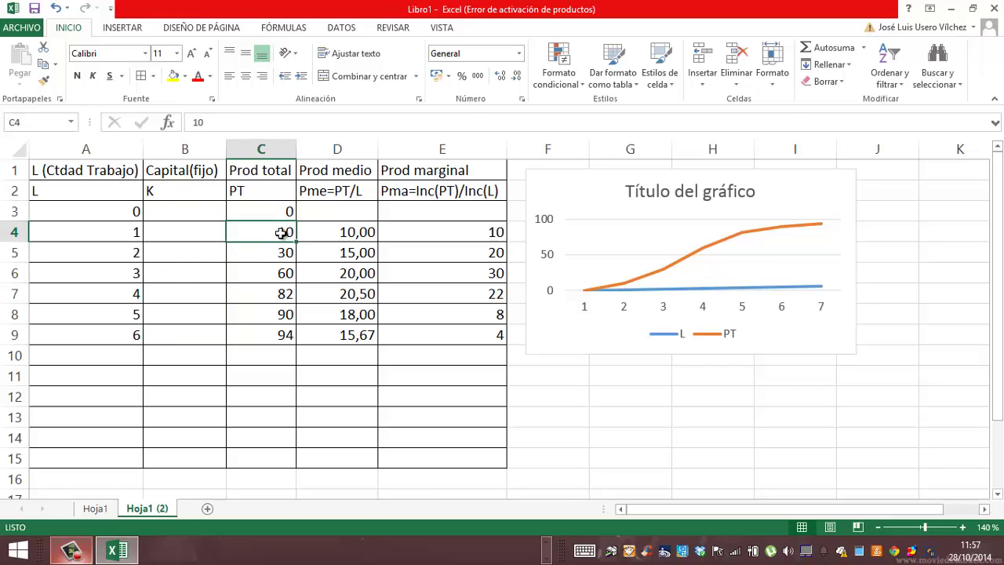
type("5")
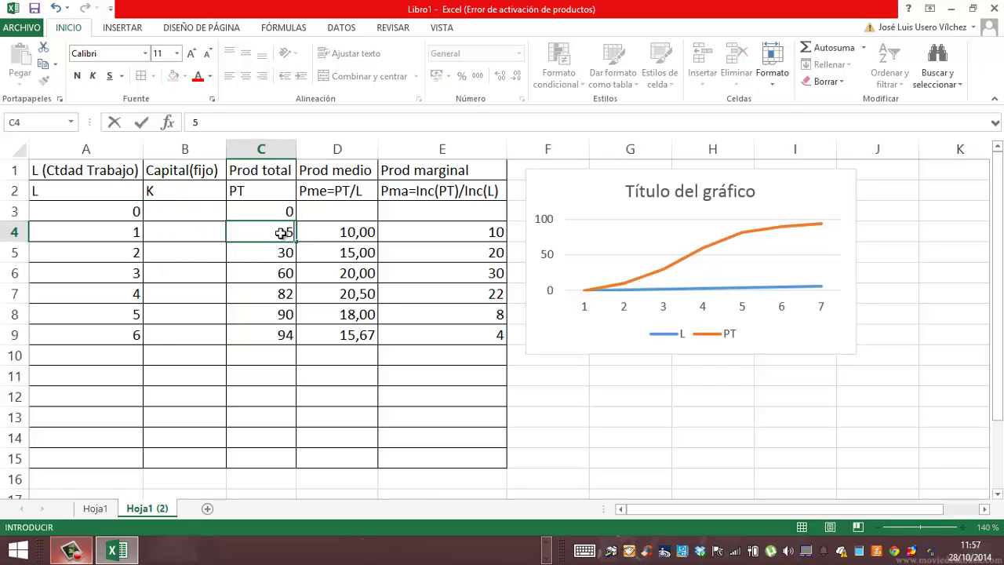
key("Return")
type("12")
key("Return")
type("18")
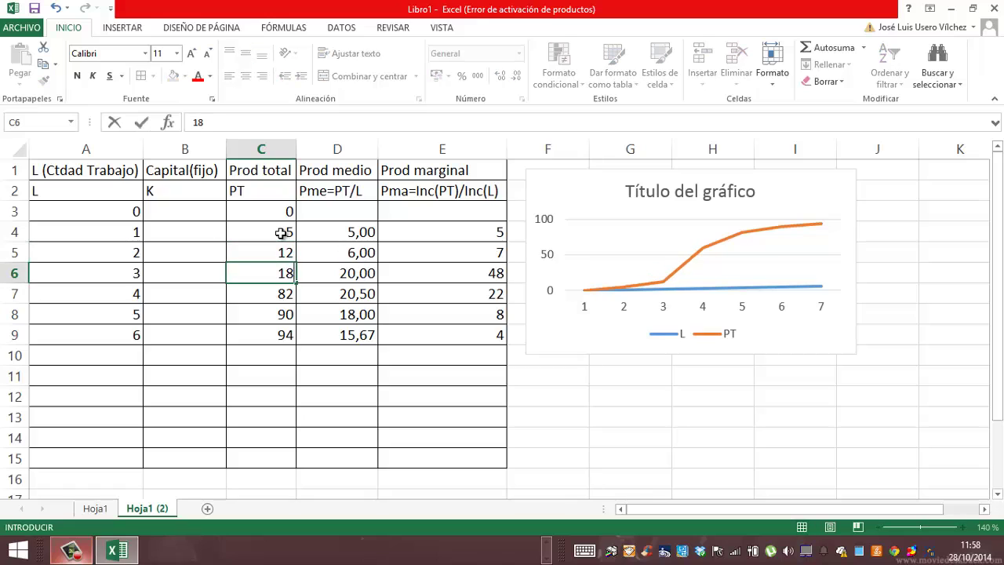
key("Return")
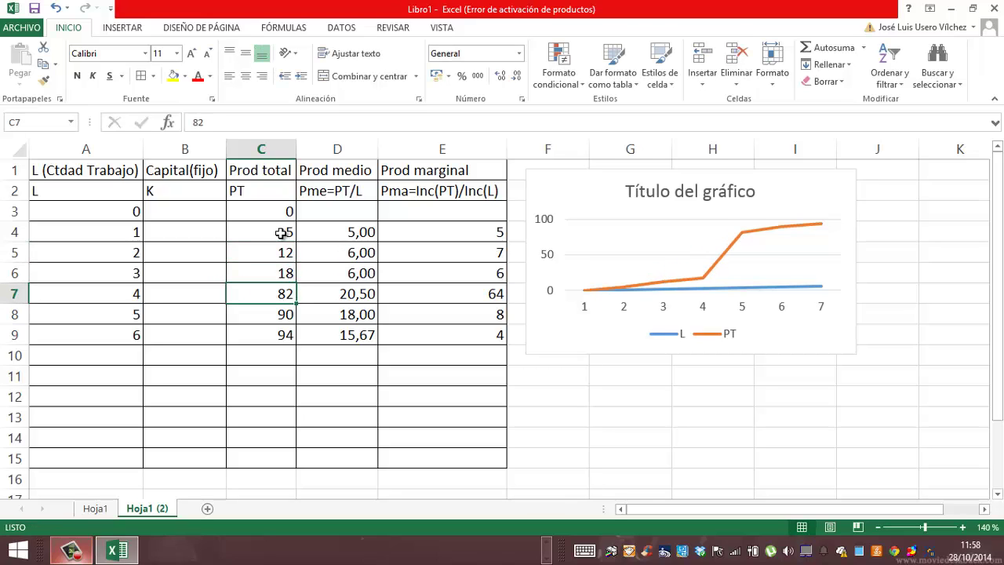
type("23")
key("Return")
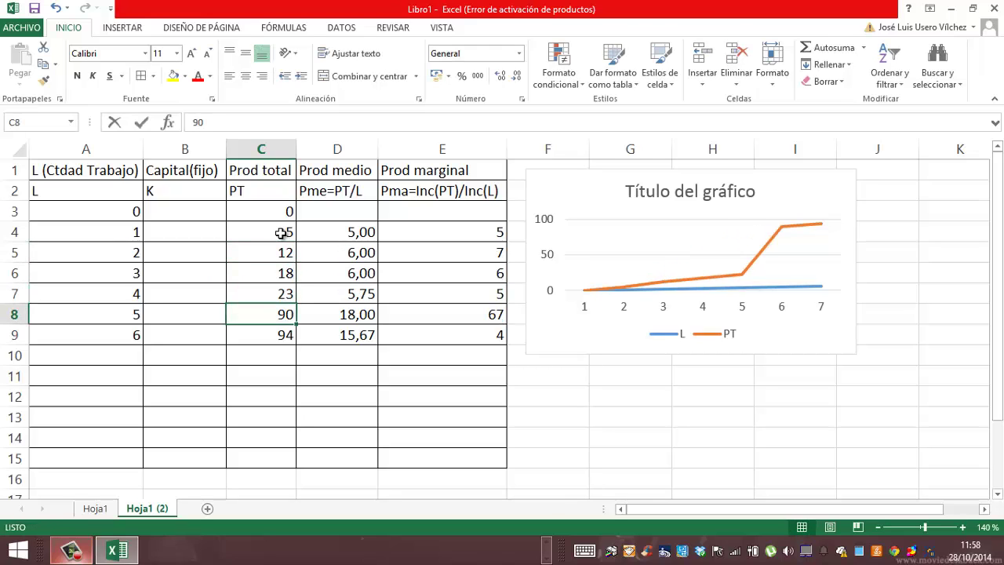
type("26")
key("Return")
type("2")
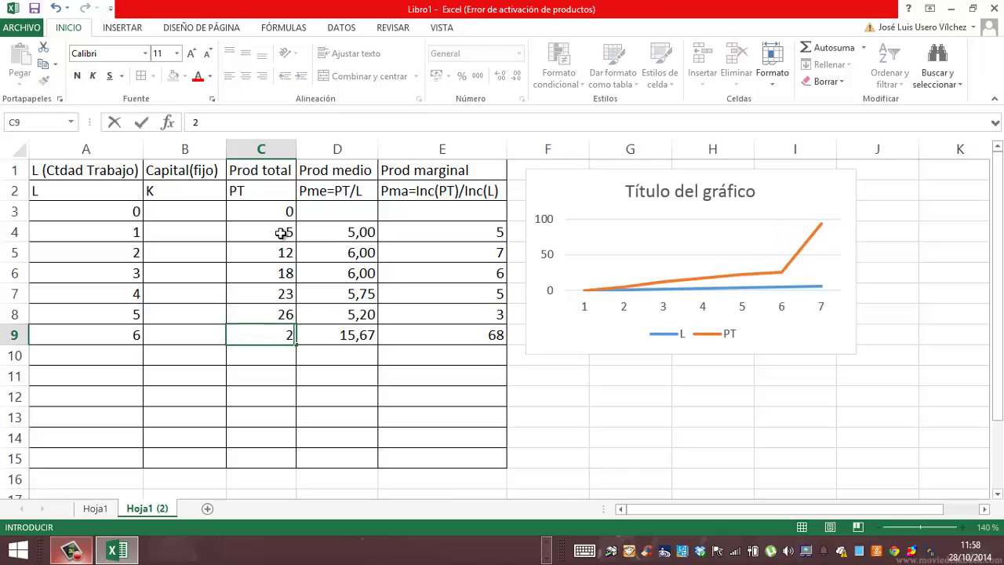
type("7")
key("Return")
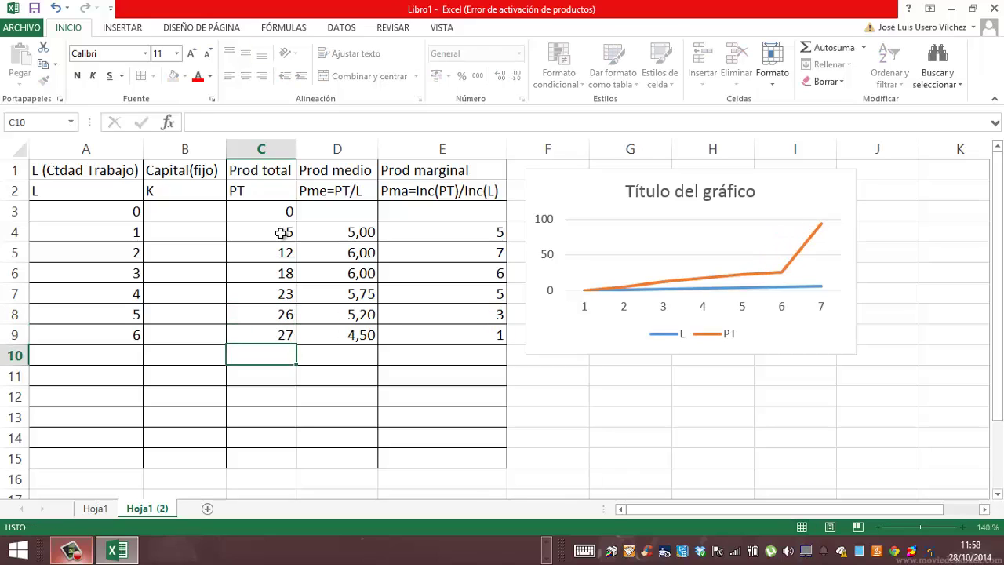
- Examine how total product in column C changes from row to row with the labour quantities in column A
key("Up")
key("Up")
key("Up")
key("Up")
key("Up")
key("Up")
key("Right")
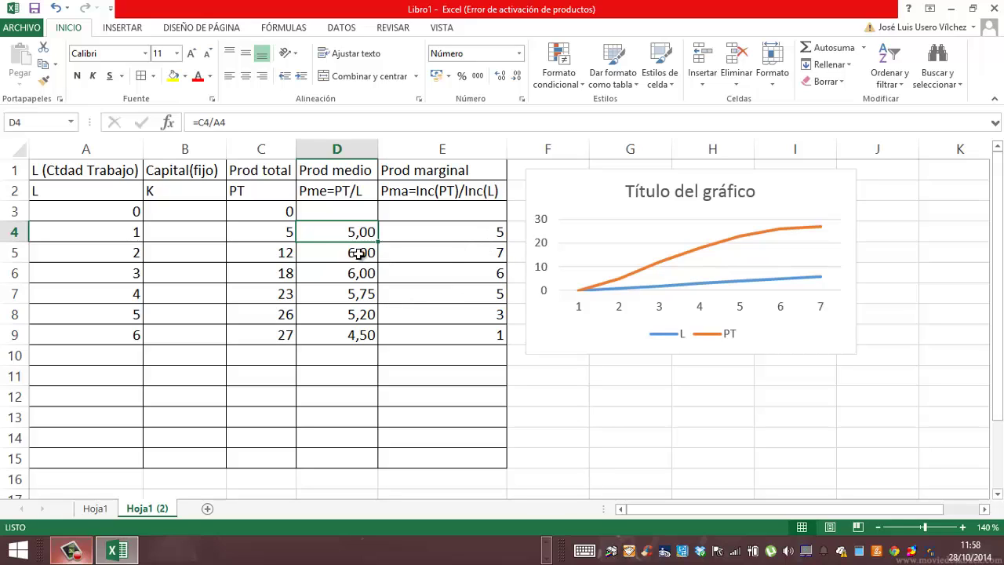
key("Left")
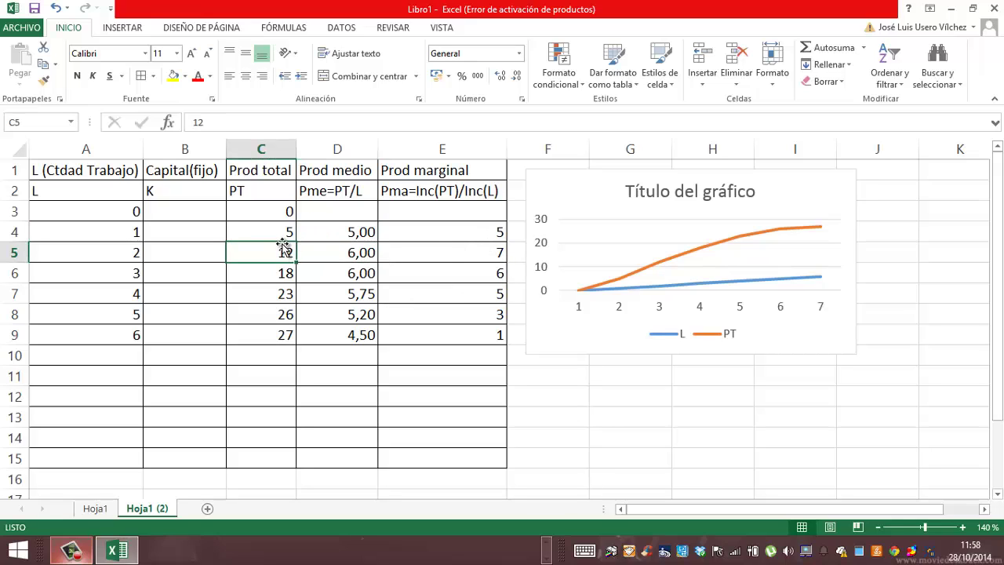
left_click(130, 249)
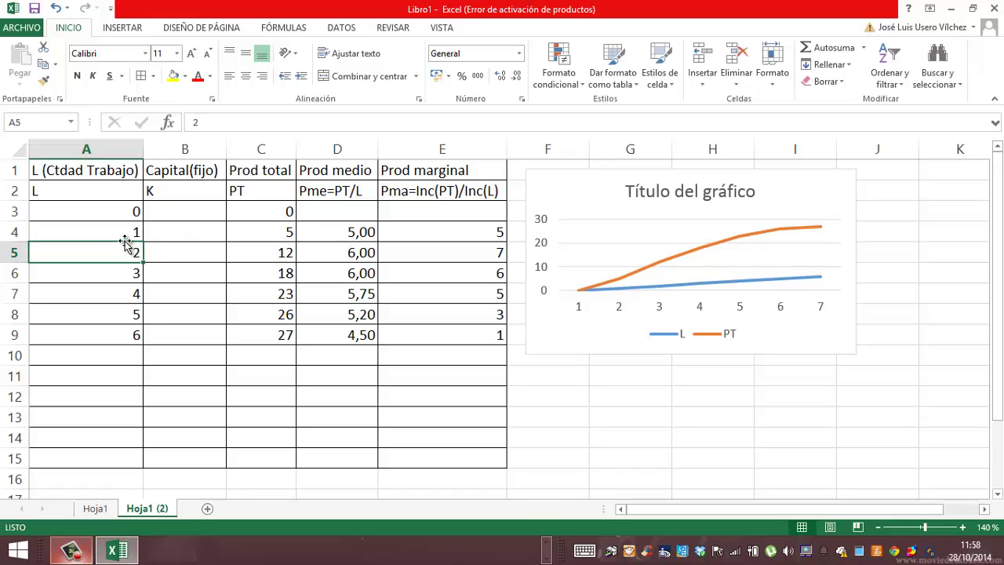
left_click(125, 232)
left_click(263, 235)
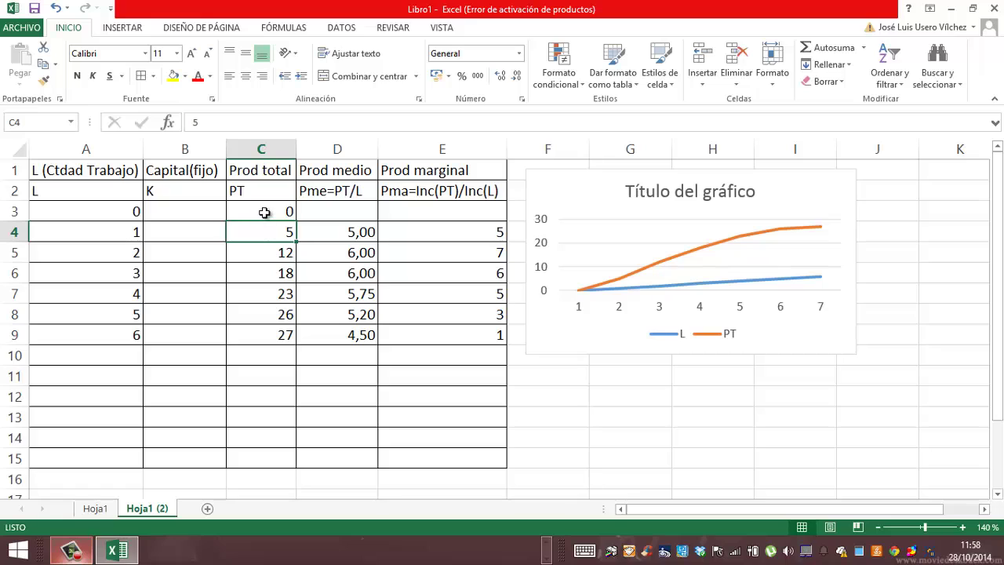
left_click(269, 209)
left_click(261, 228)
left_click(261, 213)
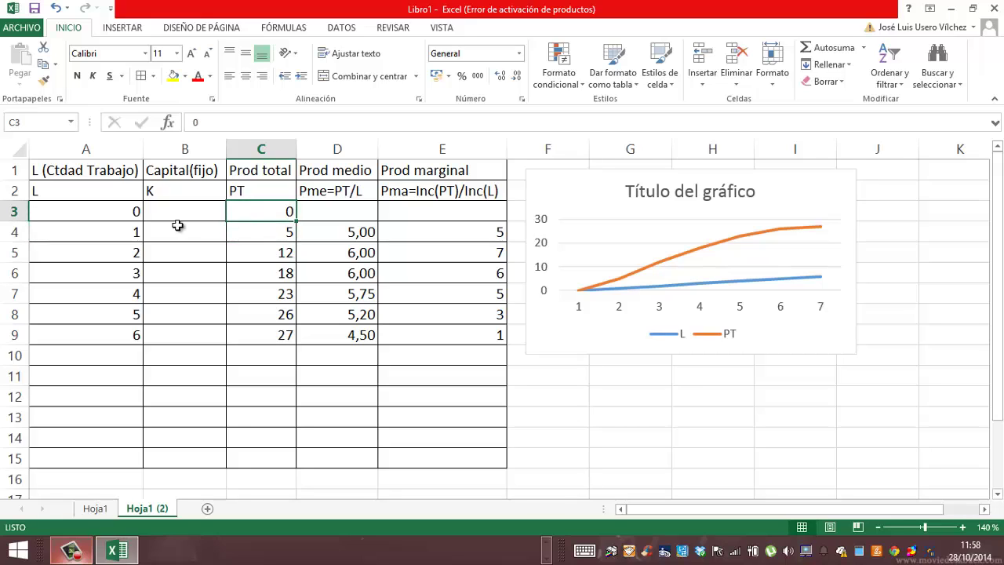
left_click(277, 250)
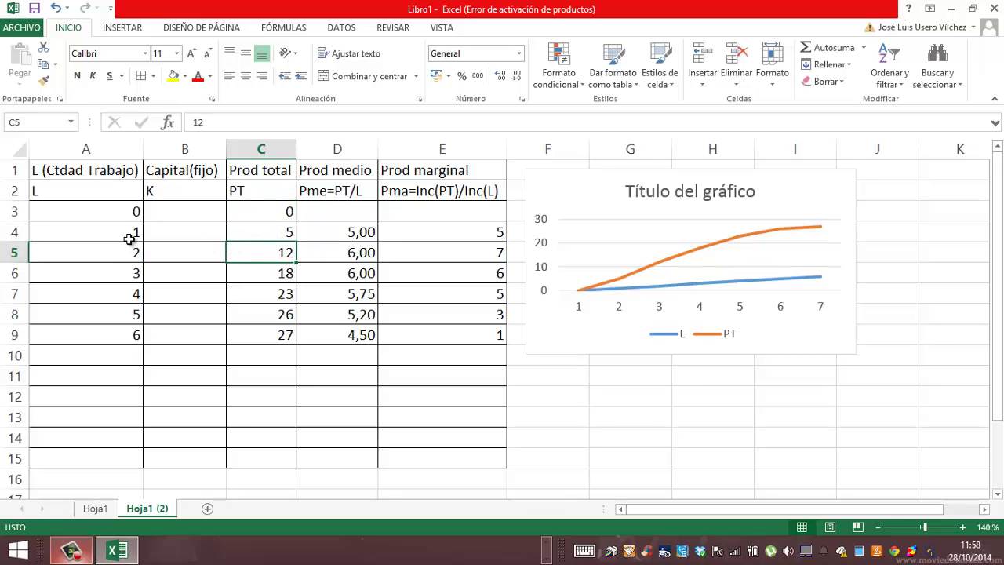
left_click(278, 275)
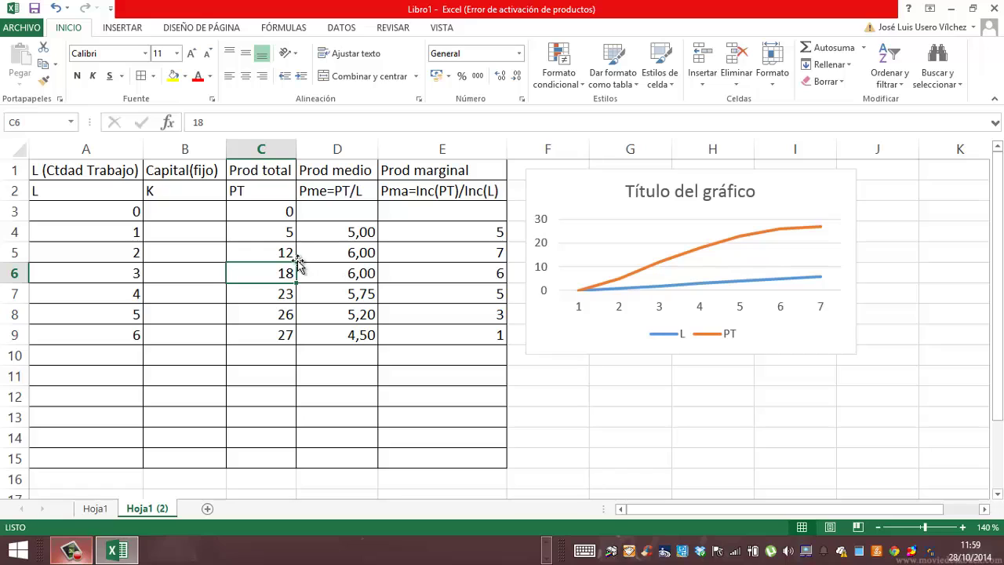
- Compare the average product values in D4:D9 with the labour quantities in A4:A9
left_click(349, 236)
left_click(351, 254)
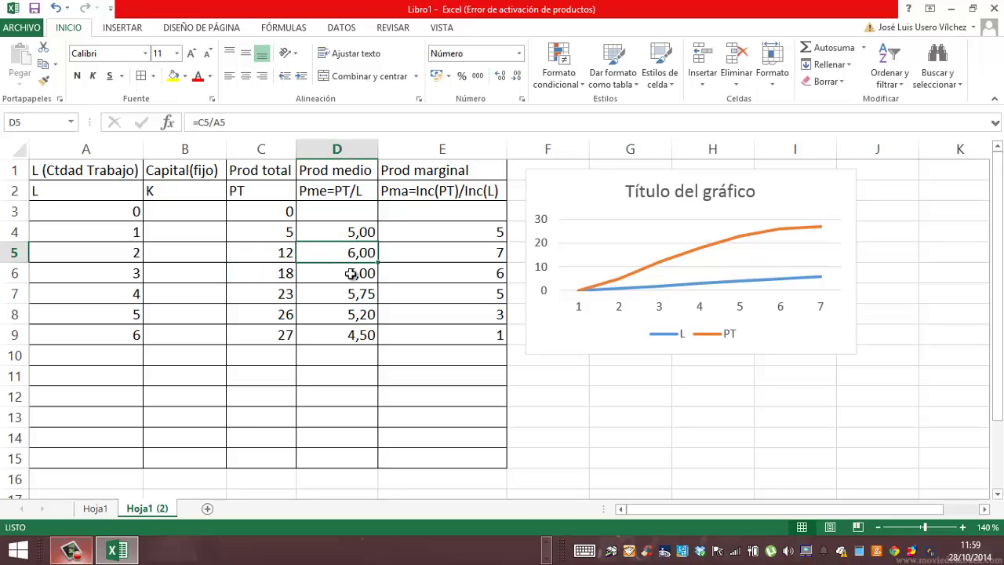
left_click(352, 276)
left_click(353, 296)
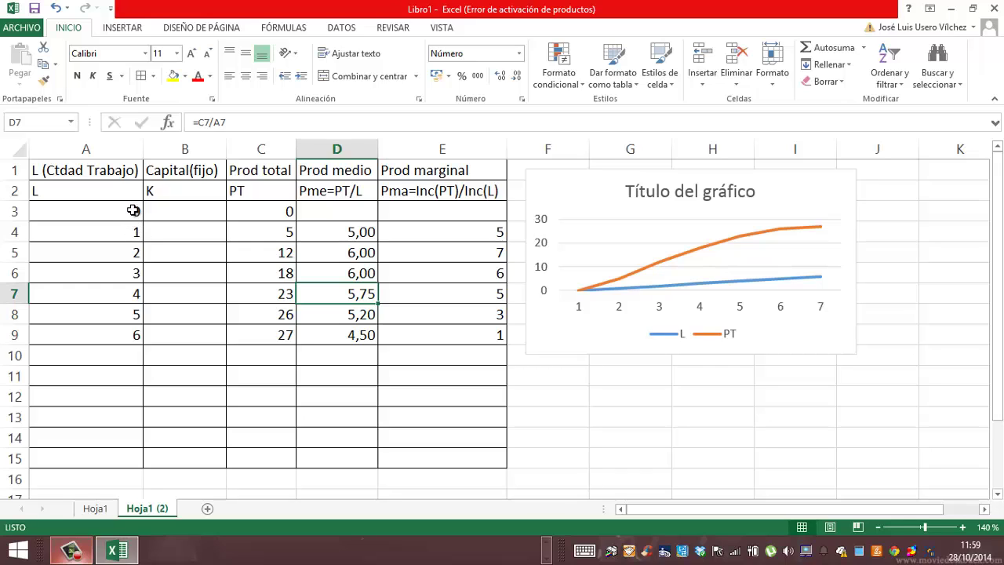
left_click_drag(133, 210, 108, 287)
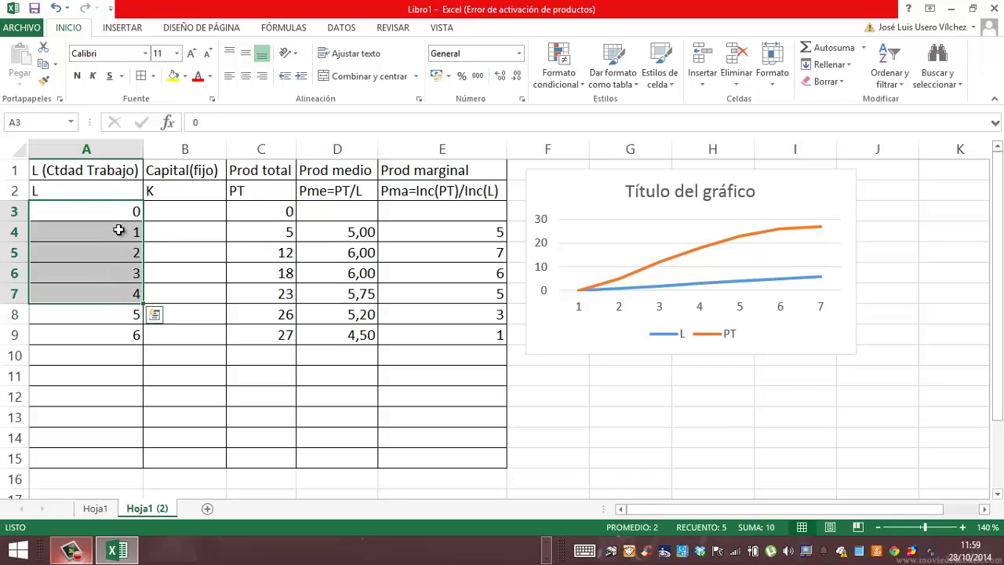
left_click_drag(118, 230, 110, 332)
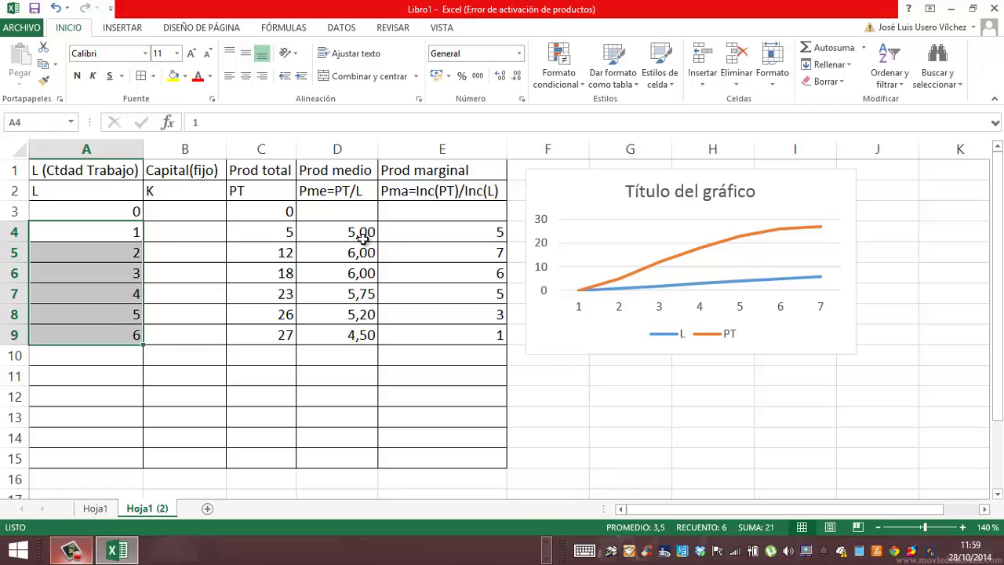
left_click_drag(356, 235, 350, 333)
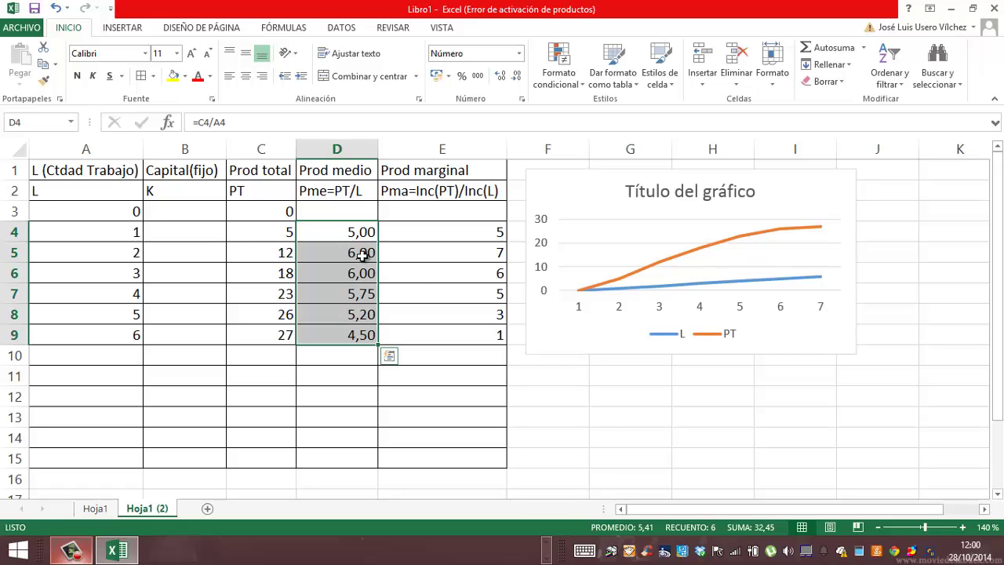
left_click(130, 233)
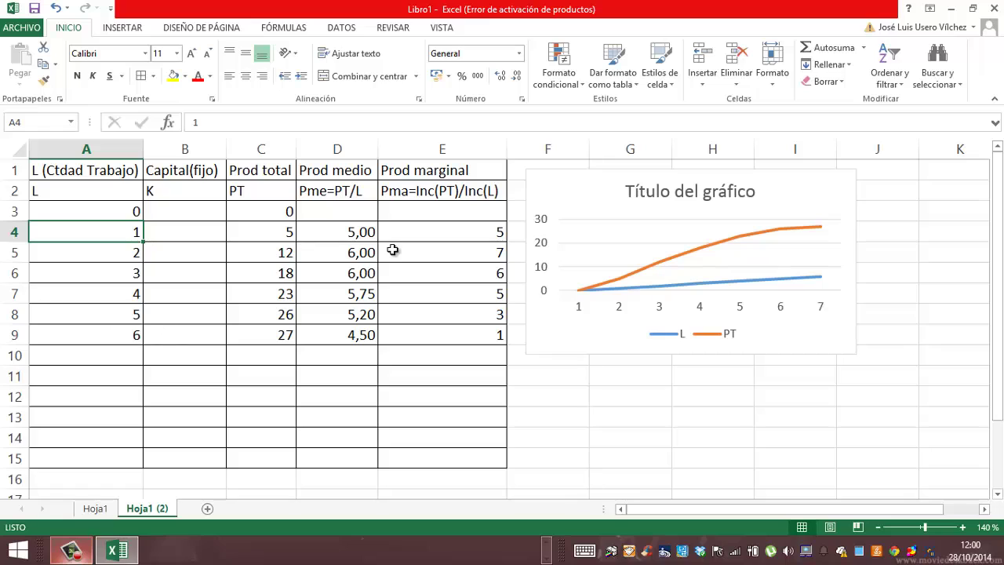
left_click(351, 335)
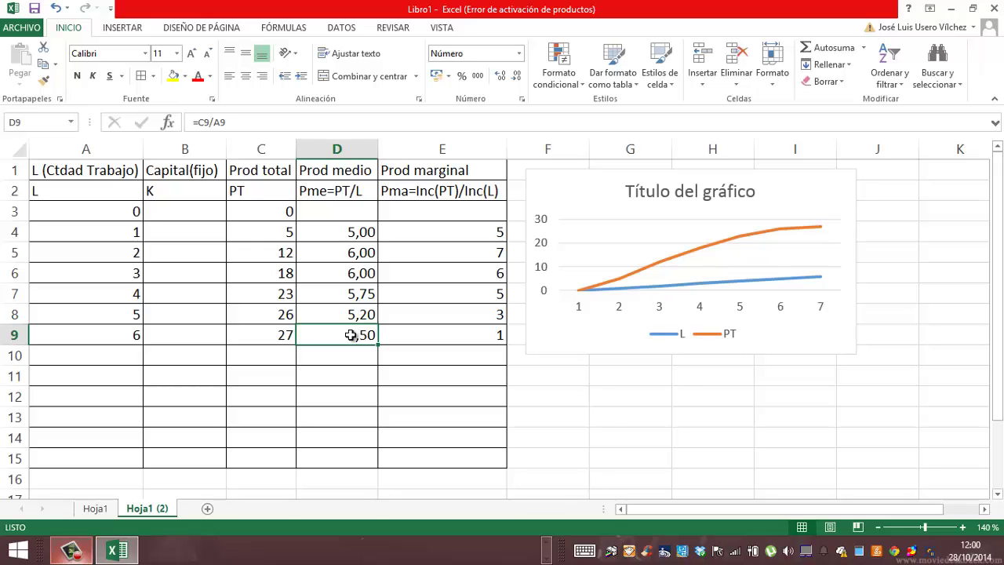
left_click(128, 231)
left_click_drag(128, 230, 118, 329)
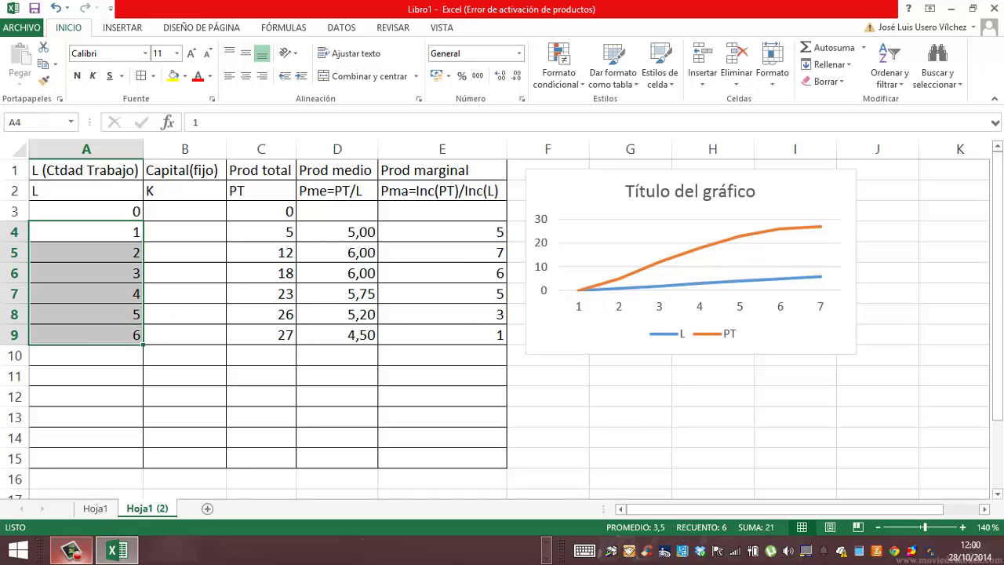
left_click_drag(1002, 296, 998, 346)
left_click_drag(999, 327, 998, 330)
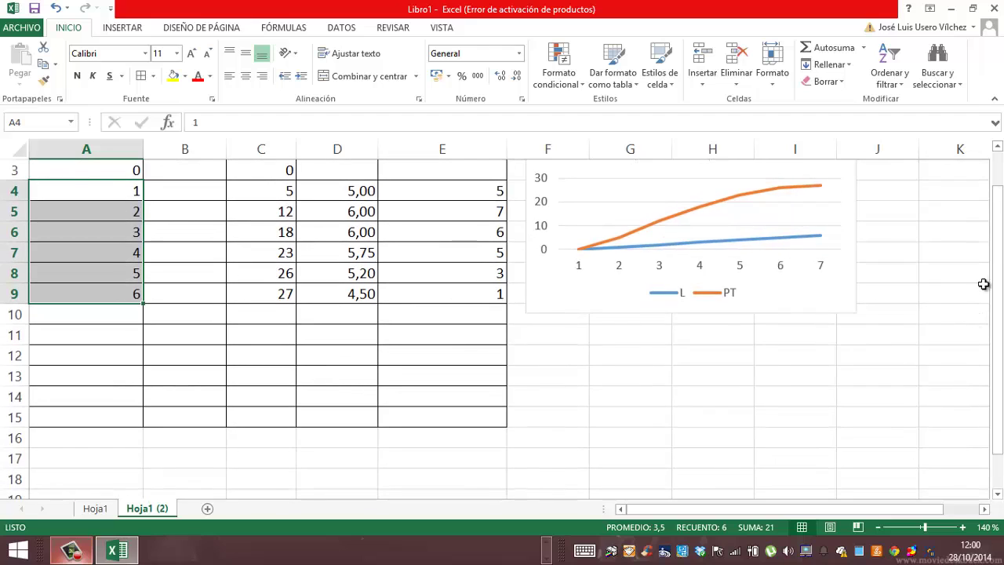
left_click_drag(1001, 255, 1001, 245)
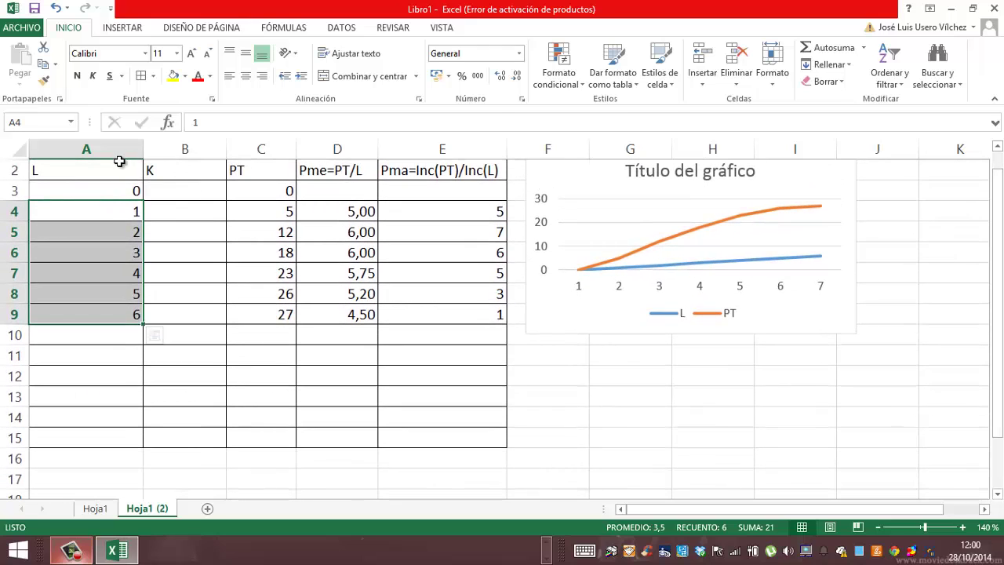
- Insert a 2-D line chart plotting labour in A2:A9 and average product in D2:D9 as two series
left_click(120, 169)
left_click_drag(120, 169, 110, 312)
left_click_drag(336, 171, 330, 315)
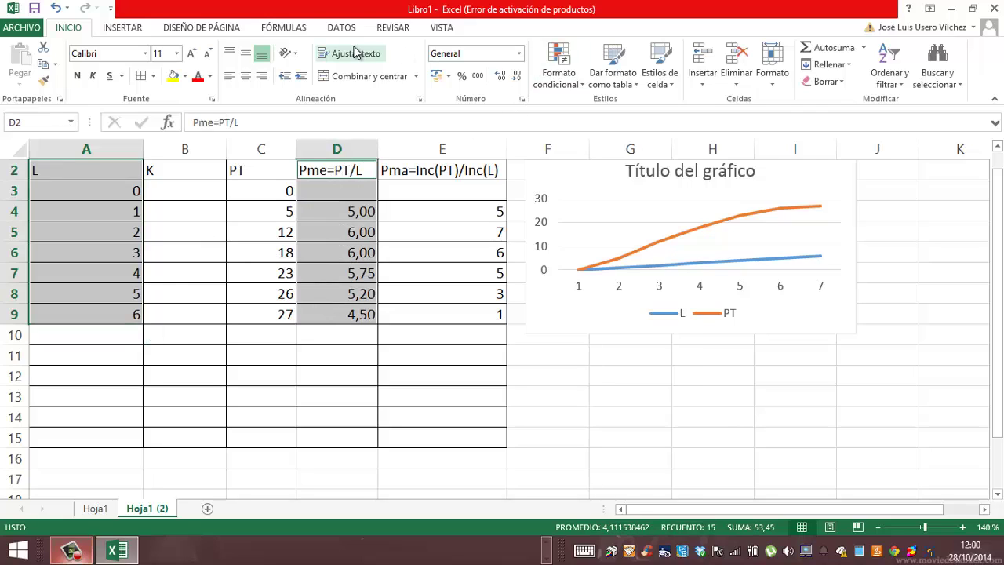
left_click(138, 28)
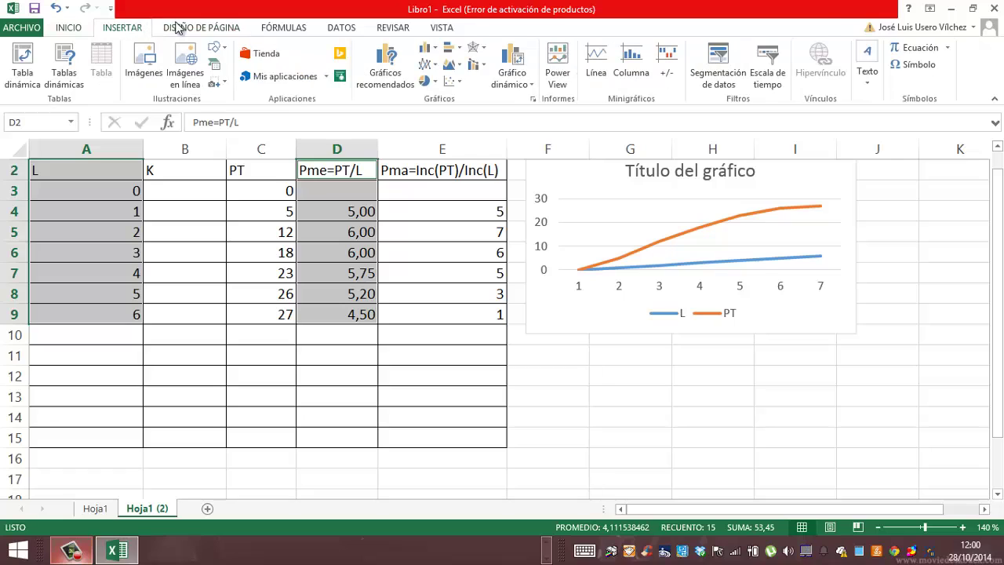
left_click(428, 63)
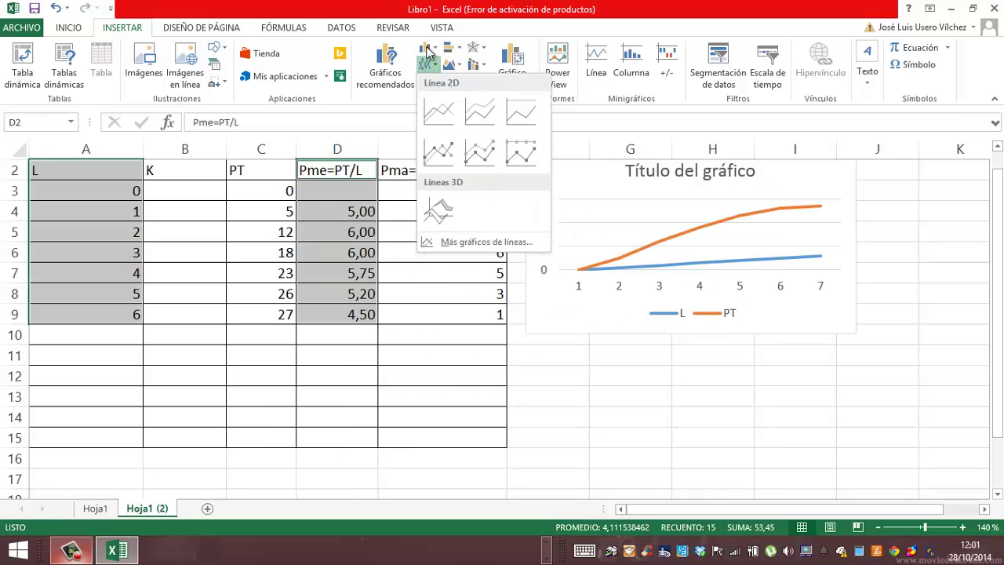
left_click(514, 6)
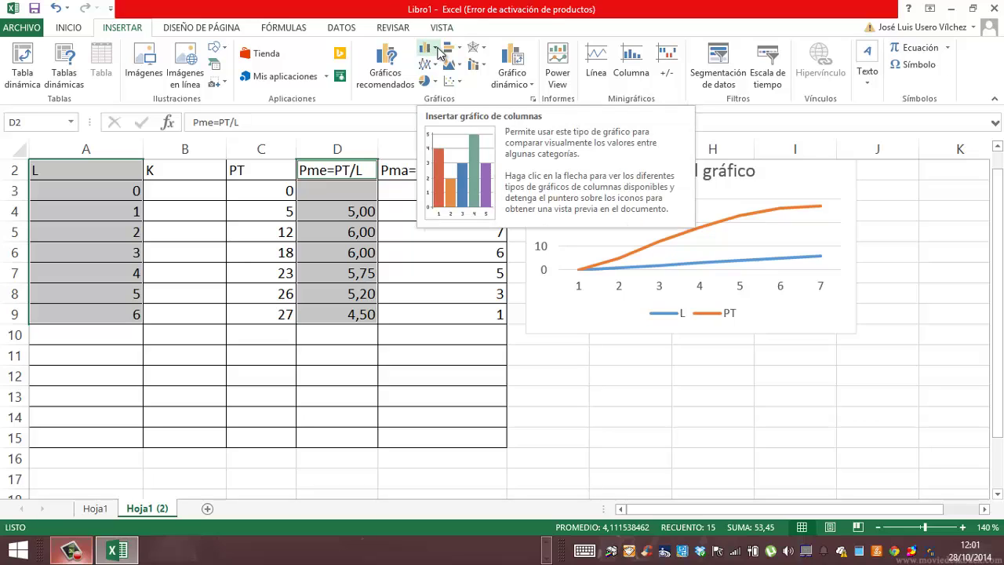
left_click(434, 65)
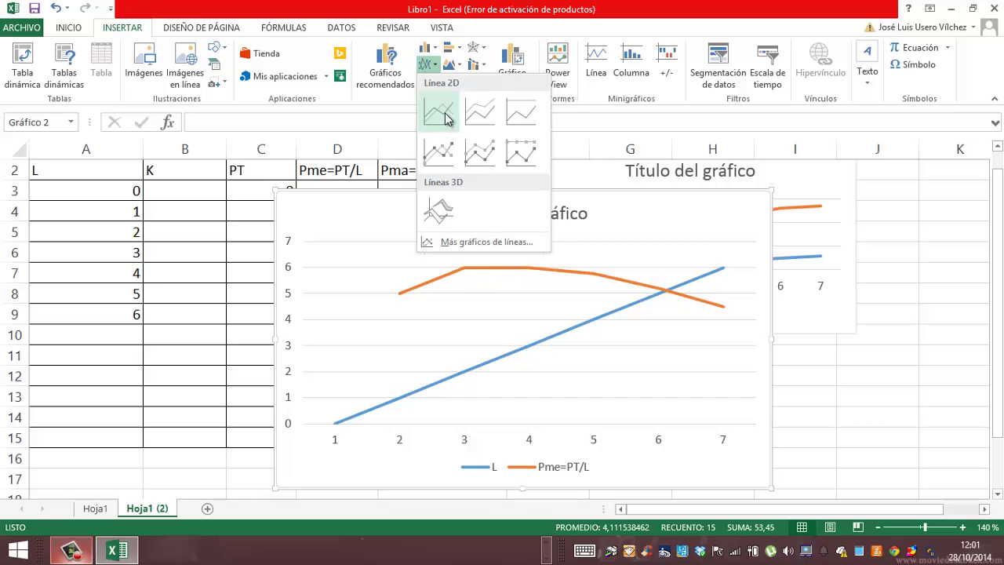
left_click(448, 245)
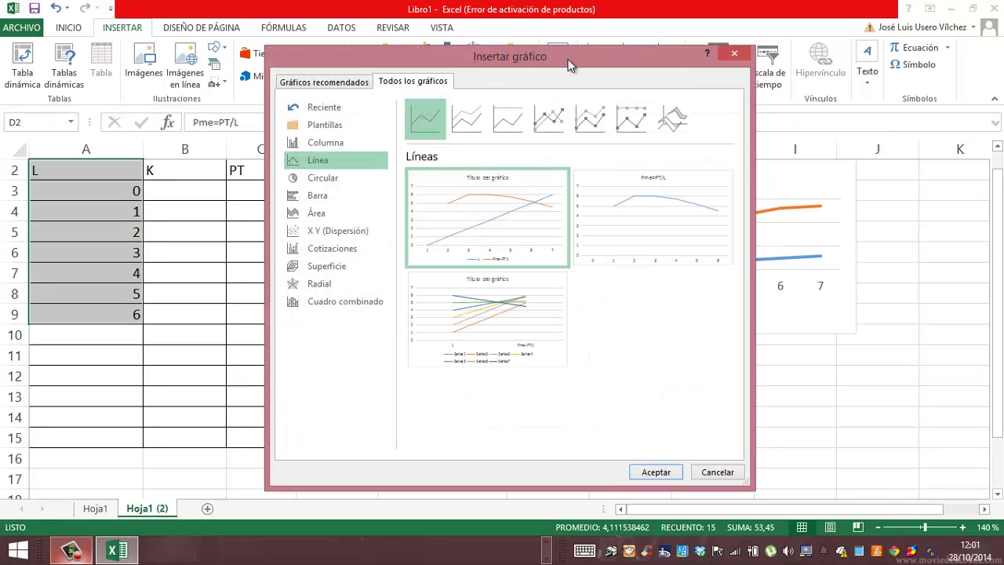
left_click_drag(570, 65, 759, 175)
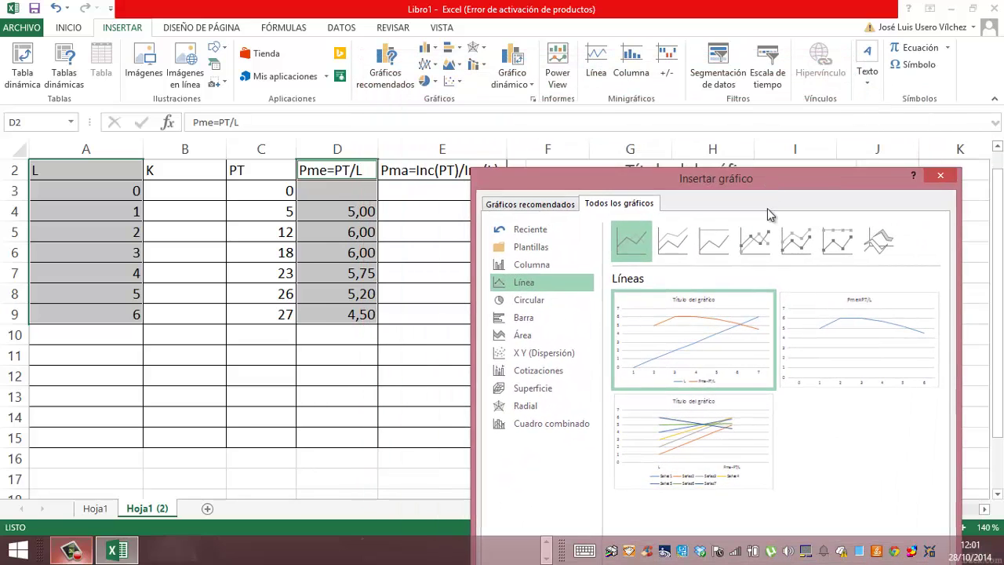
left_click_drag(768, 214, 711, 166)
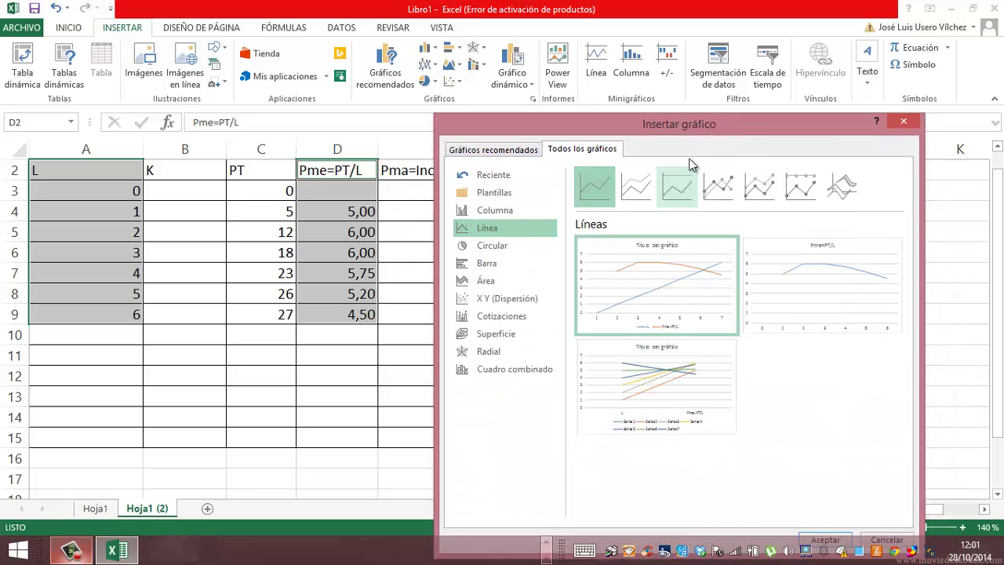
left_click_drag(706, 123, 686, 71)
mouse_move(641, 196)
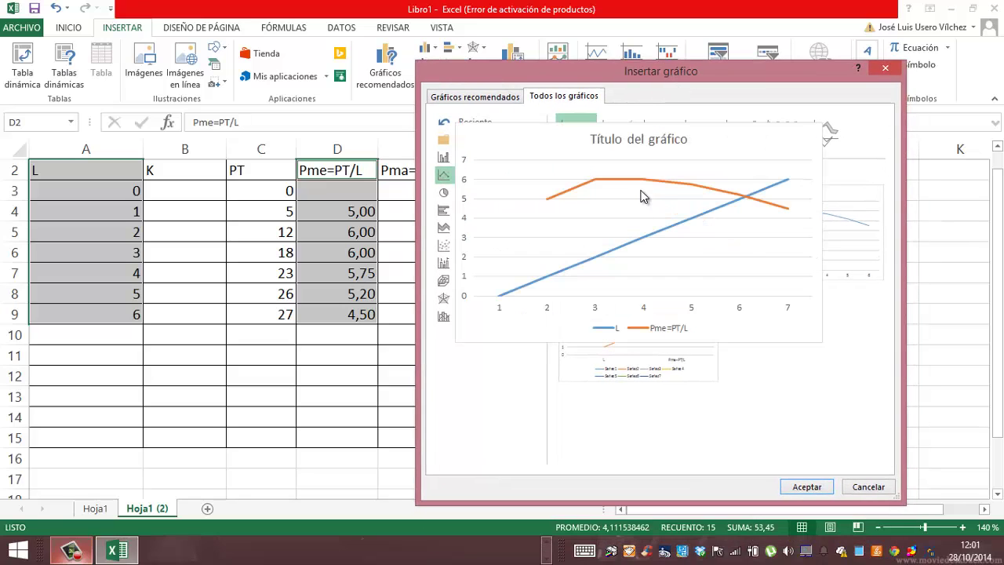
left_click(803, 489)
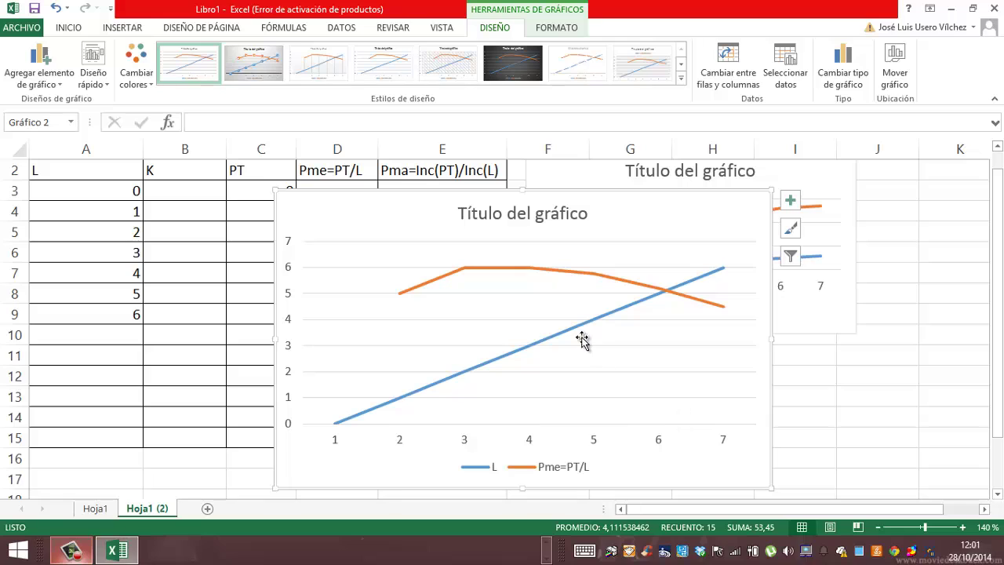
- Delete the labour (L) series from the new chart so that only Pme=PT/L is plotted
left_click(576, 332)
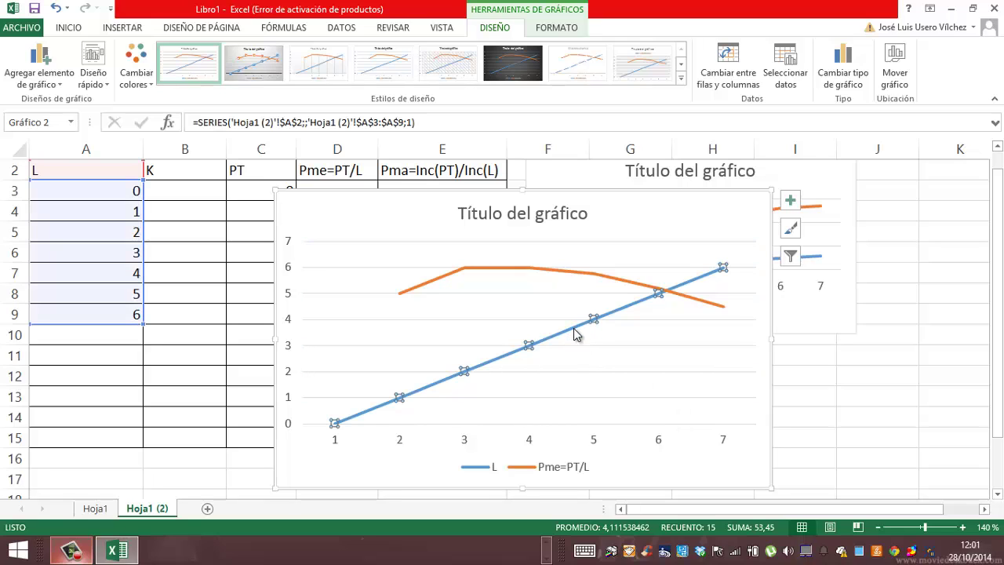
key("Delete")
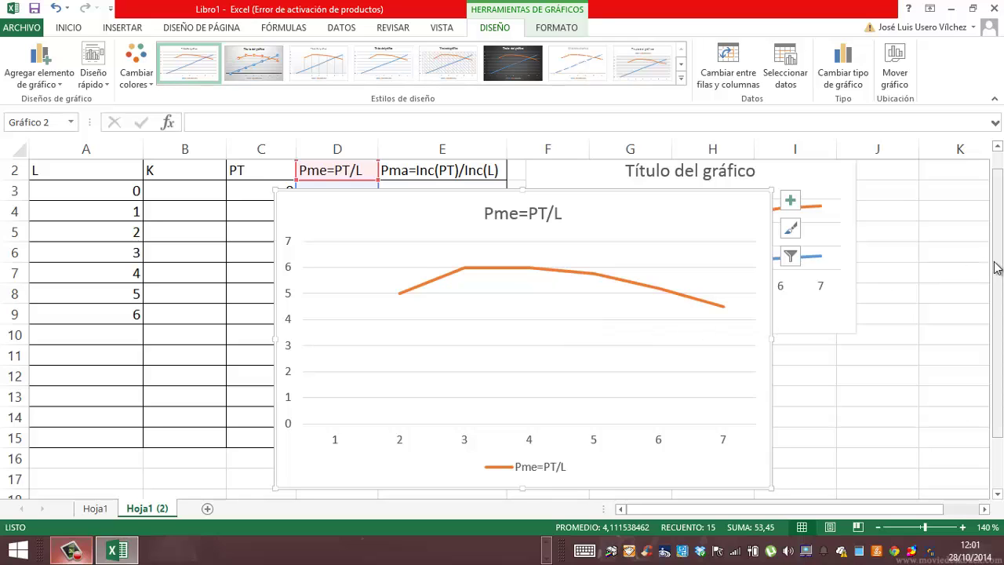
left_click_drag(997, 276, 997, 276)
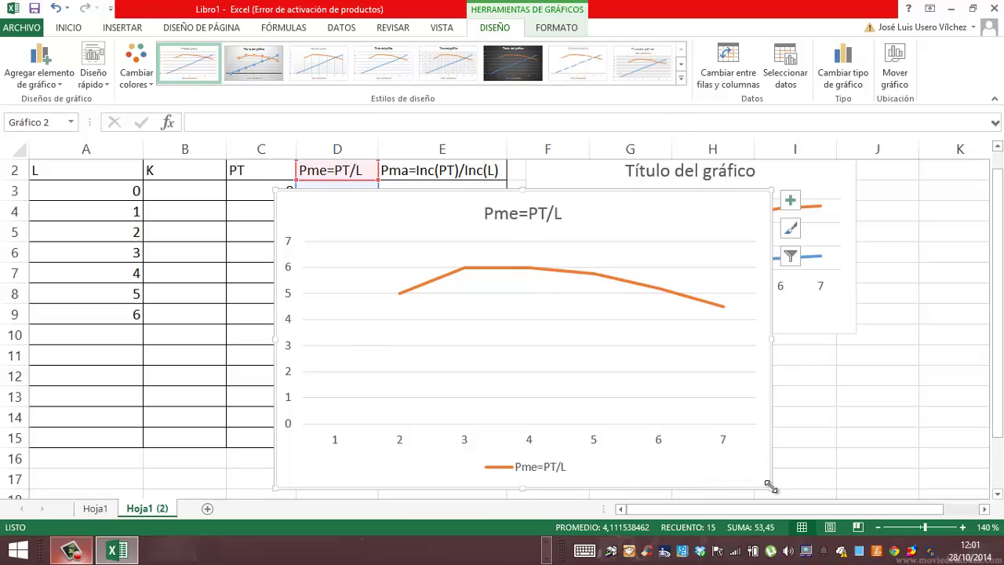
- Shrink the average product chart and move it off the data table into the empty columns beside it
left_click_drag(762, 480, 590, 355)
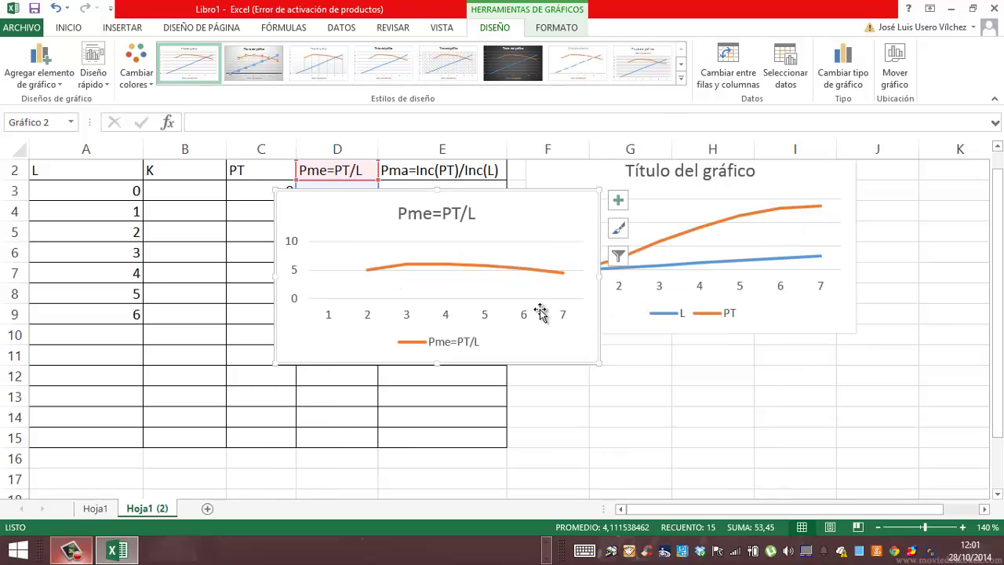
left_click(540, 316)
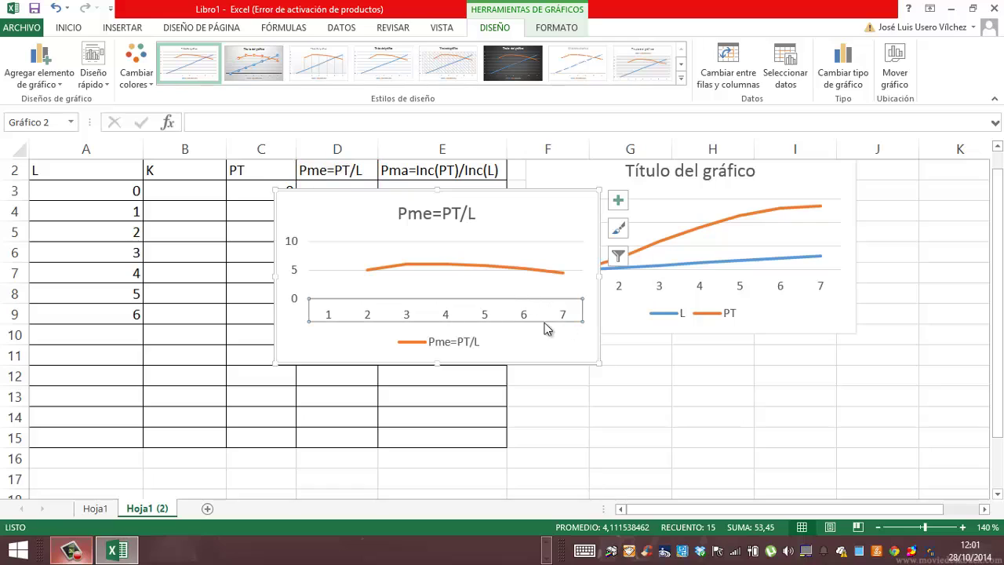
left_click(579, 269)
left_click_drag(626, 301, 578, 262)
left_click(583, 217)
left_click_drag(583, 217, 858, 314)
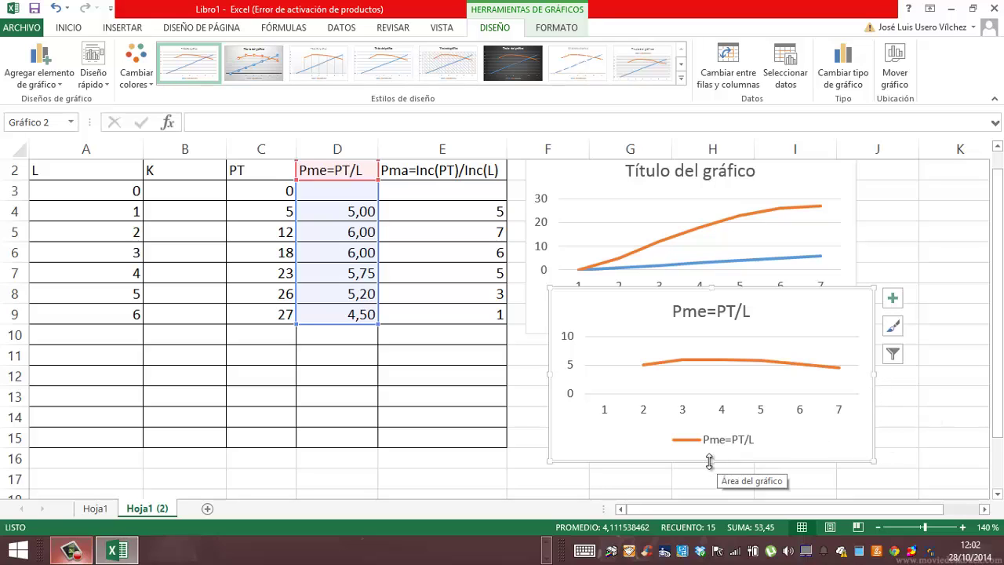
- Increase the height of the average product chart and place it beneath the total product chart, starting around row 12
left_click_drag(709, 462, 712, 503)
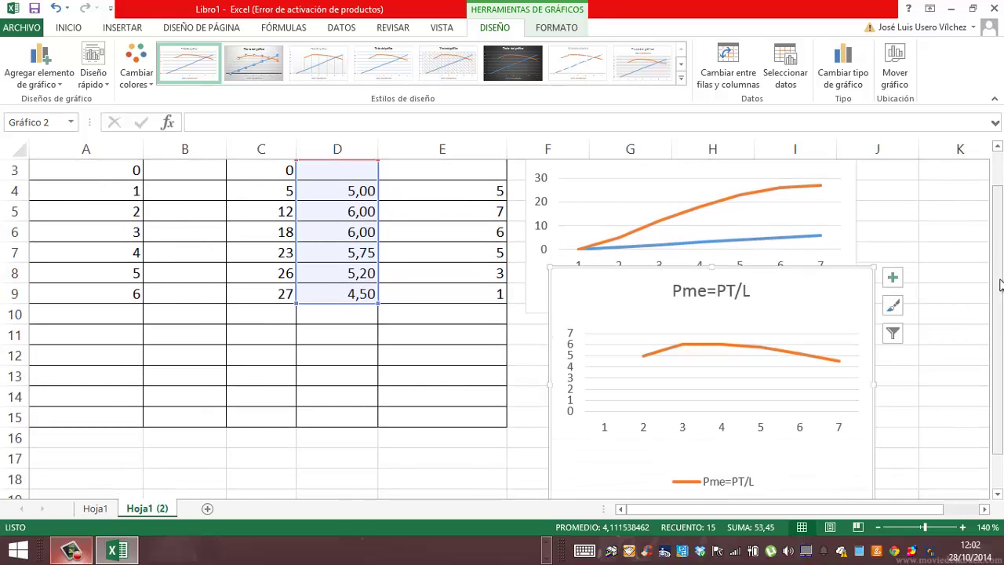
scroll(998, 282, "up", 1)
left_click_drag(837, 307, 848, 392)
- Apply the dark-background chart style to the total product chart
left_click(854, 318)
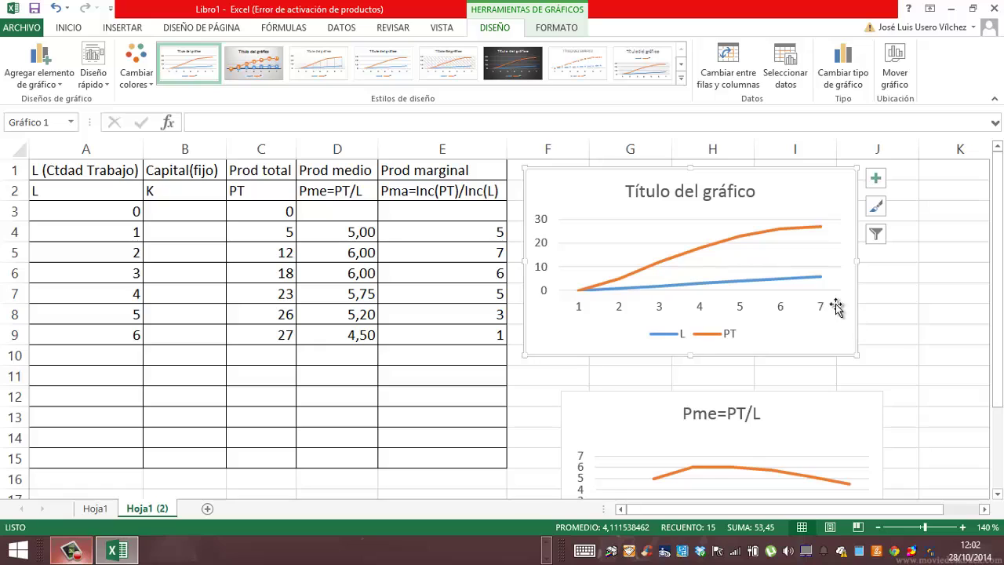
left_click(494, 69)
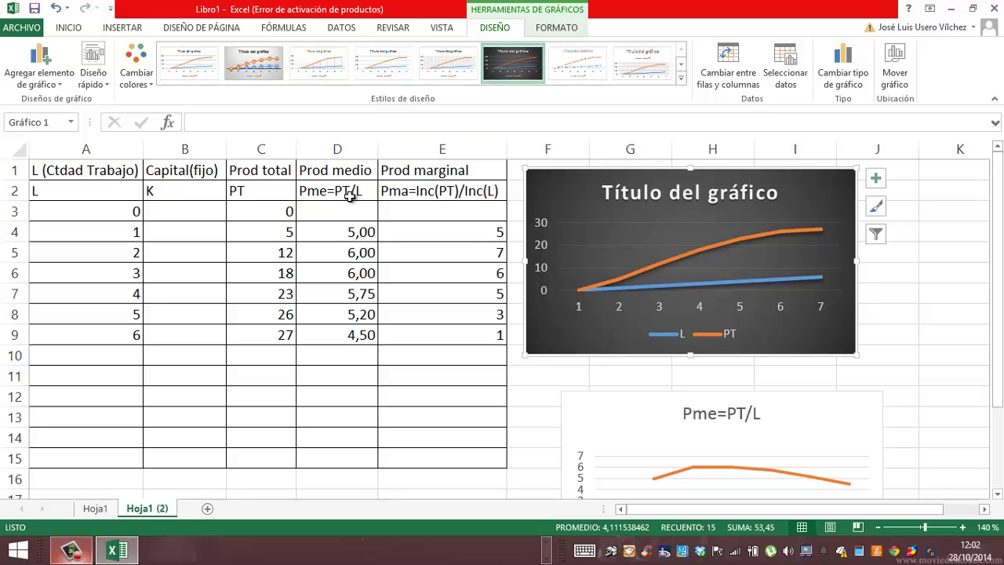
left_click(77, 555)
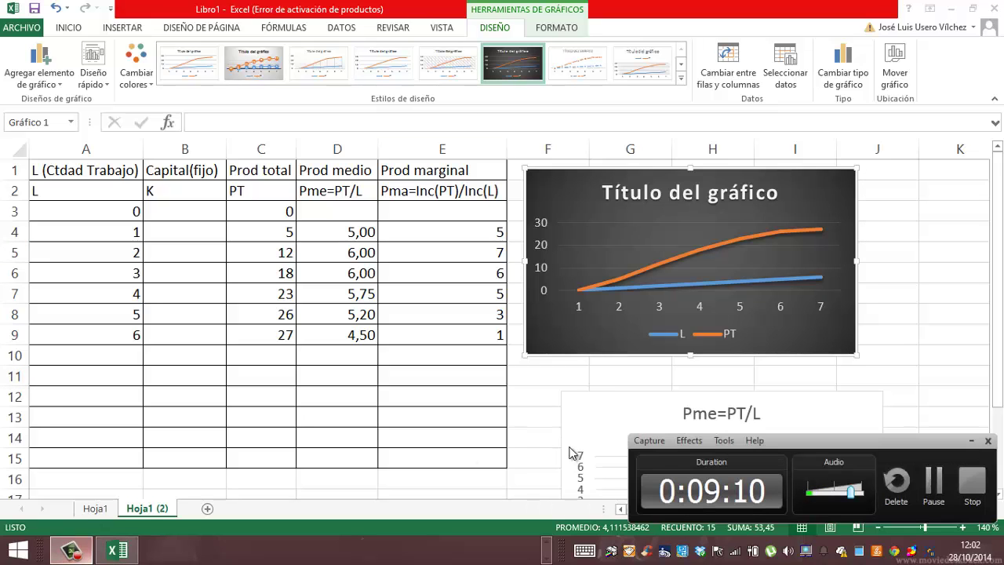